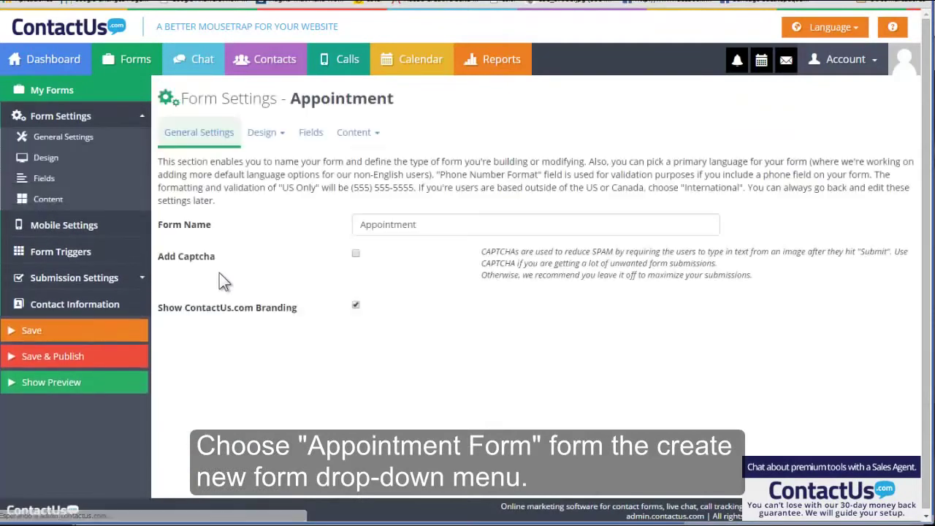
Name the form "Appointment Form for Tutorial Video"
{"action": "left_click", "coordinate": [427, 227]}
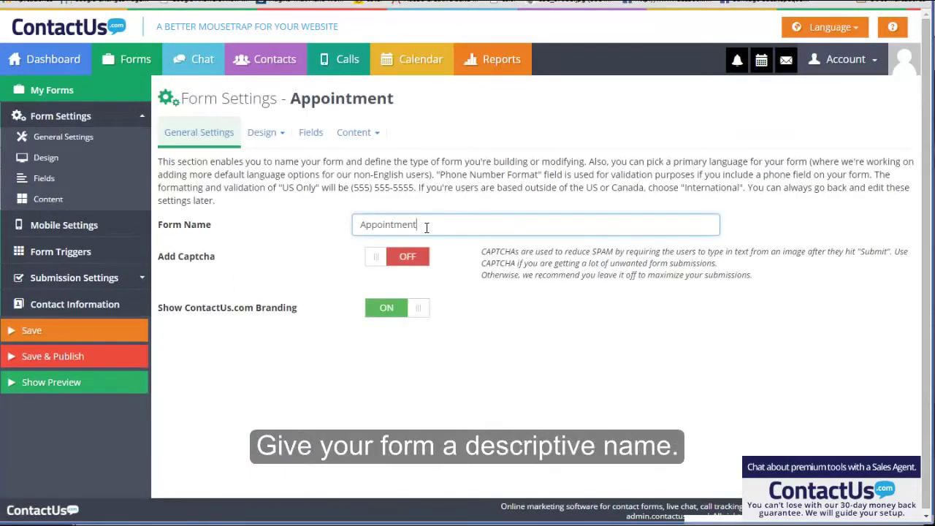
{"action": "type", "text": "Form for Tutorial "}
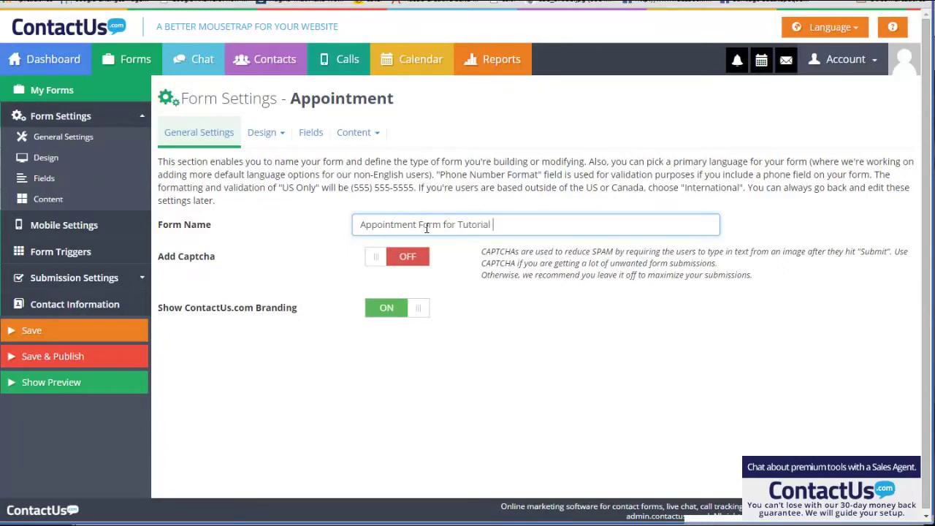
{"action": "type", "text": "Video"}
Turn off ContactUs.com branding and turn on the captcha for the form, then save and publish it
{"action": "left_click", "coordinate": [380, 310]}
{"action": "left_click", "coordinate": [402, 268]}
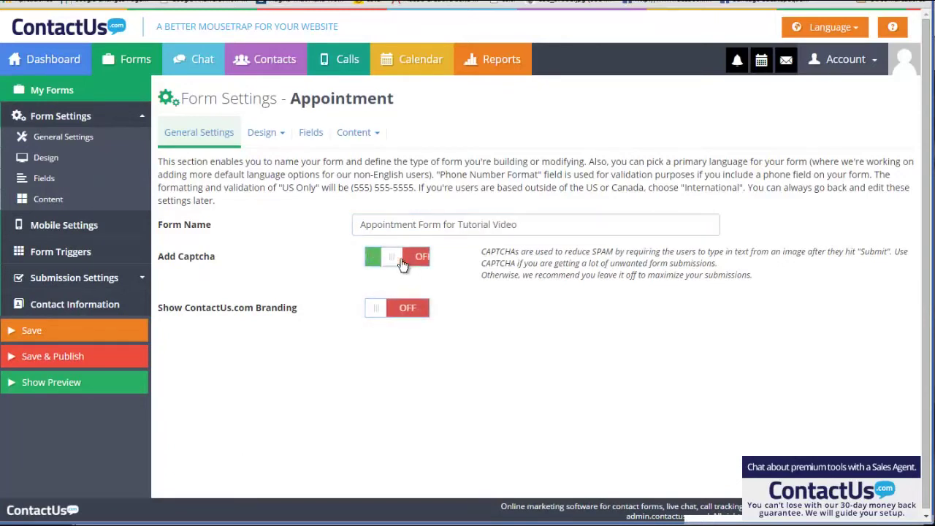
{"action": "left_click", "coordinate": [67, 358]}
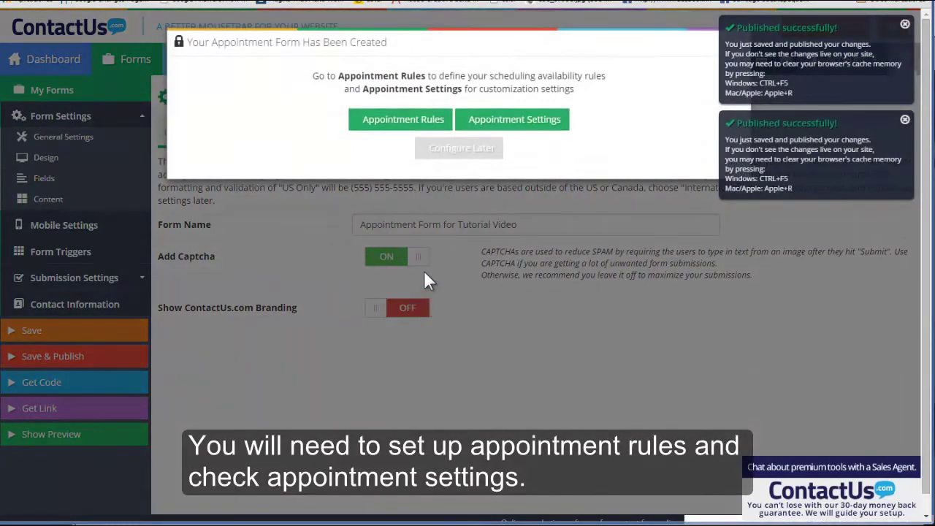
Start a new appointment rule for the published form, keeping the Default (duration 1 Hour) service type
{"action": "left_click_drag", "start_coordinate": [319, 75], "coordinate": [560, 76]}
{"action": "left_click", "coordinate": [436, 119]}
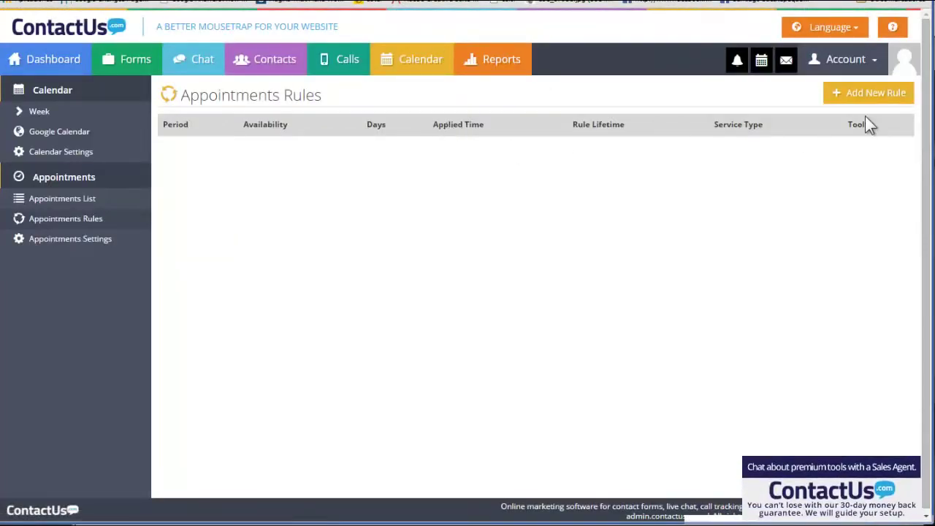
{"action": "left_click", "coordinate": [870, 94]}
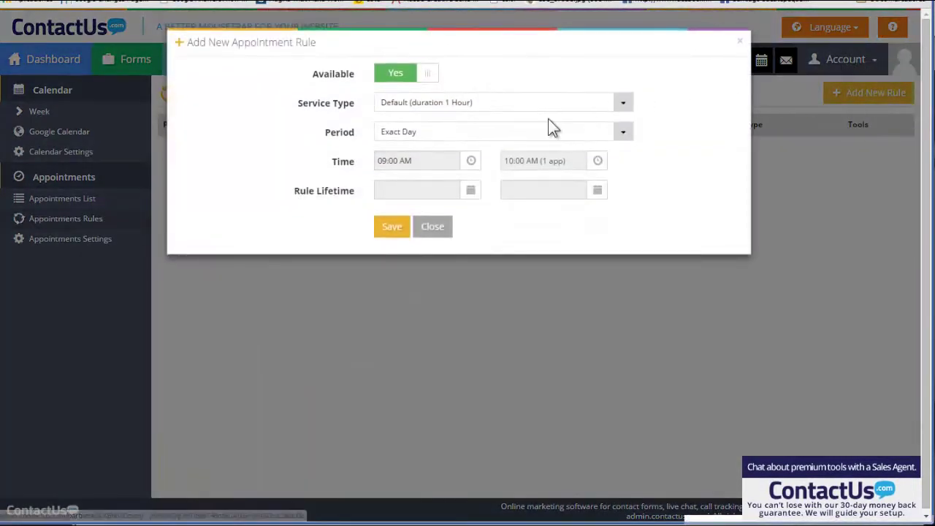
{"action": "left_click", "coordinate": [625, 105]}
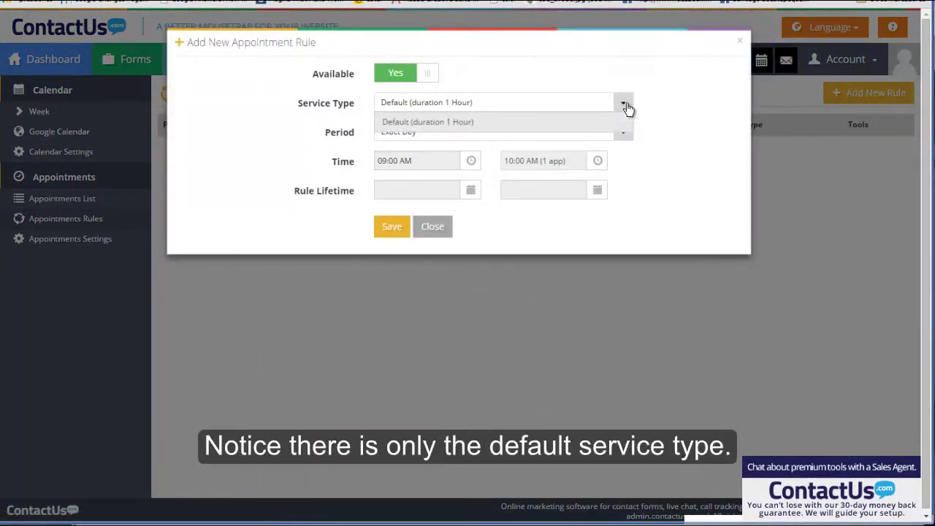
{"action": "left_click", "coordinate": [627, 108]}
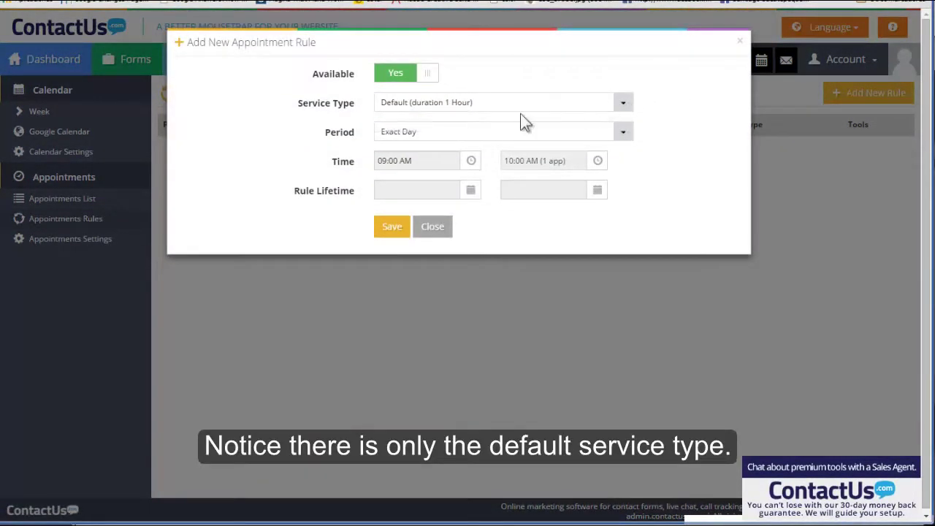
{"action": "left_click", "coordinate": [493, 140]}
{"action": "left_click", "coordinate": [495, 143]}
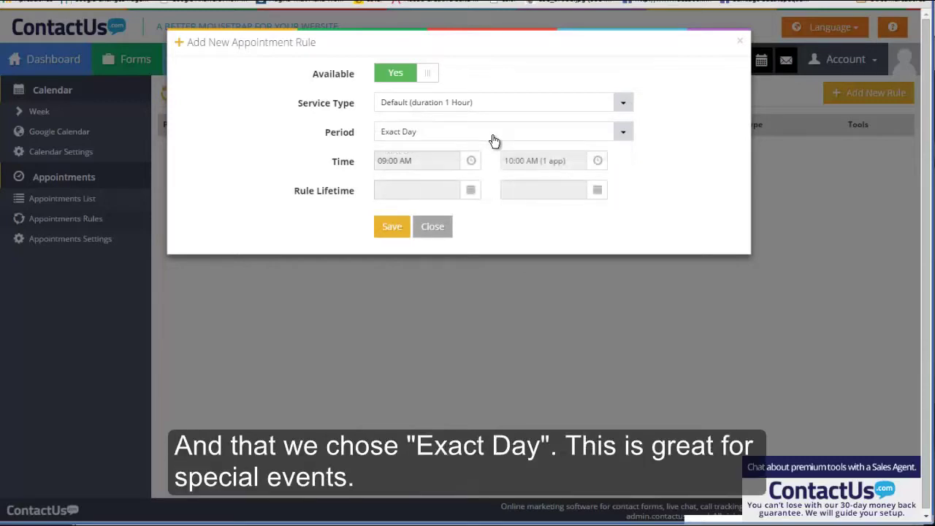
Set the rule's hours to 09:00 AM–04:00 PM and save it as a weekly Monday–Friday rule lasting from 11/04/2014 to 06/06/2015
{"action": "left_click", "coordinate": [450, 165]}
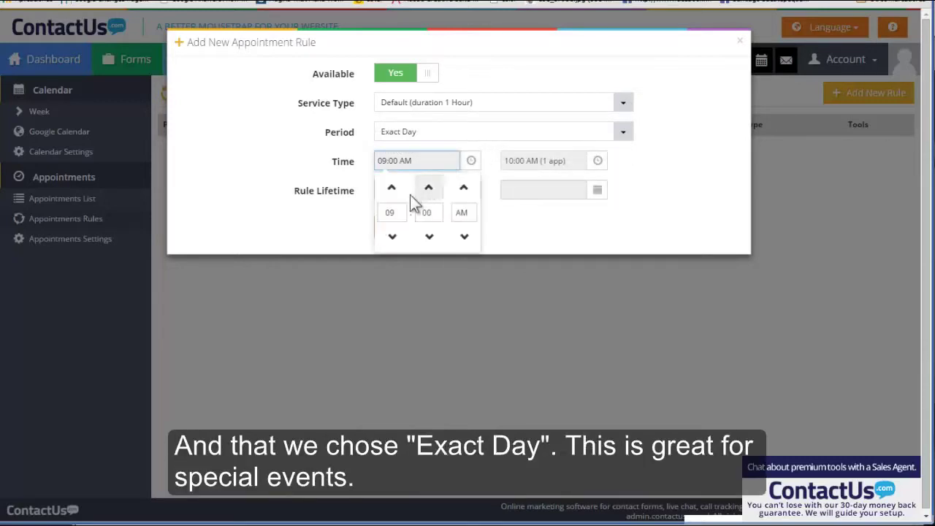
{"action": "left_click", "coordinate": [661, 174]}
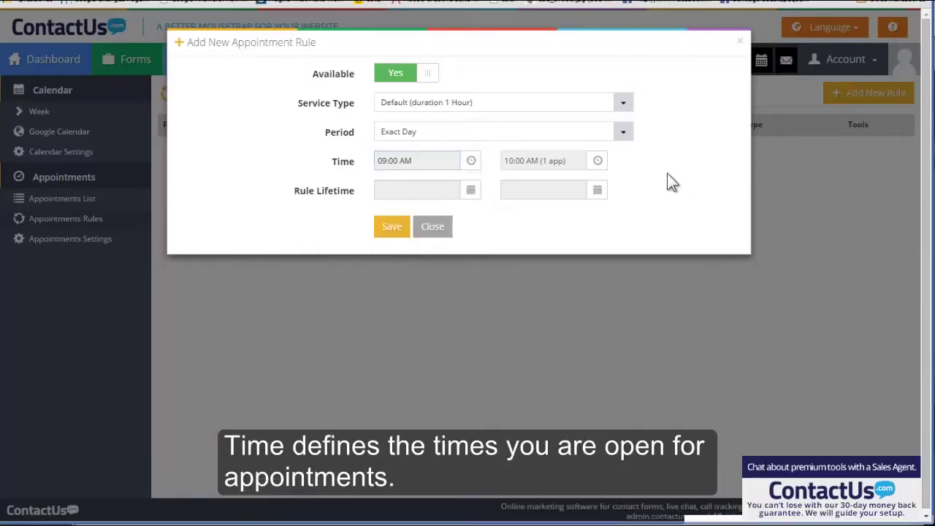
{"action": "left_click", "coordinate": [597, 164]}
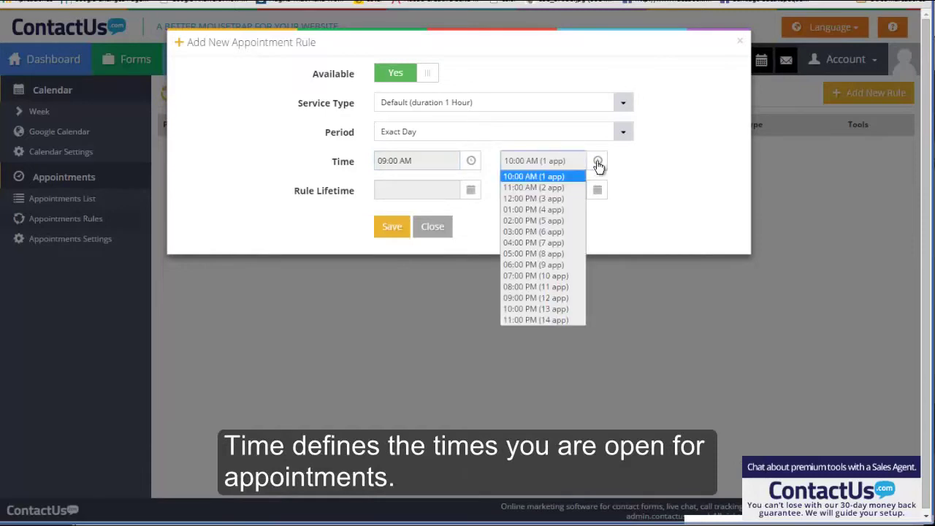
{"action": "left_click", "coordinate": [548, 243]}
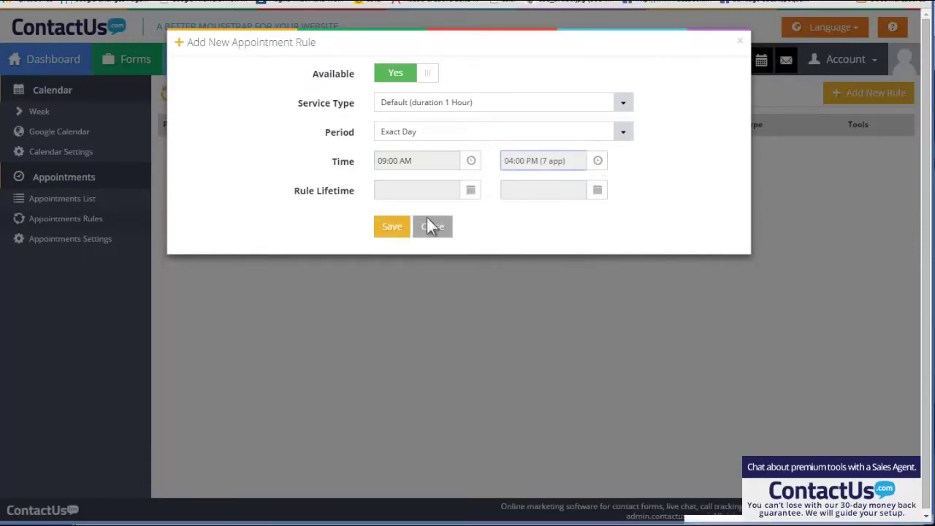
{"action": "left_click", "coordinate": [395, 232]}
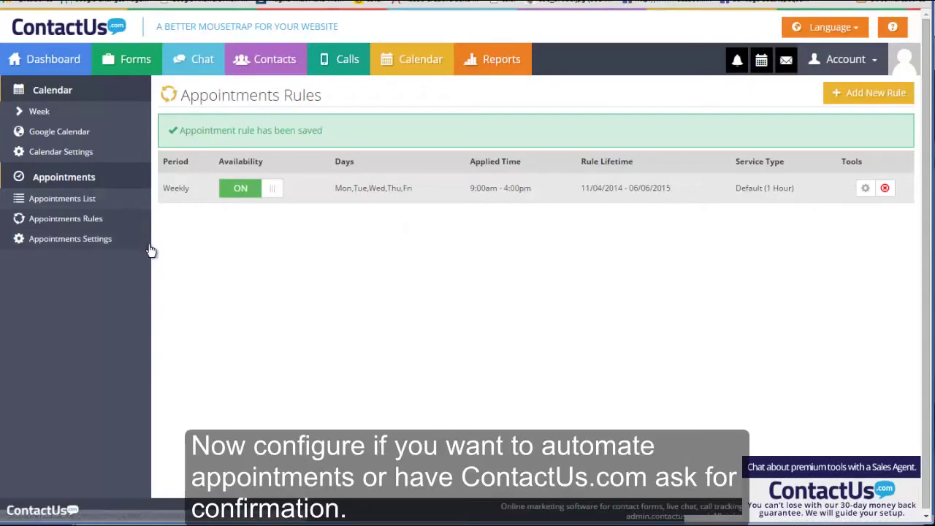
In the appointments settings, keep "Let me approve them" and allow appointment requests up to three months ahead
{"action": "left_click", "coordinate": [90, 242]}
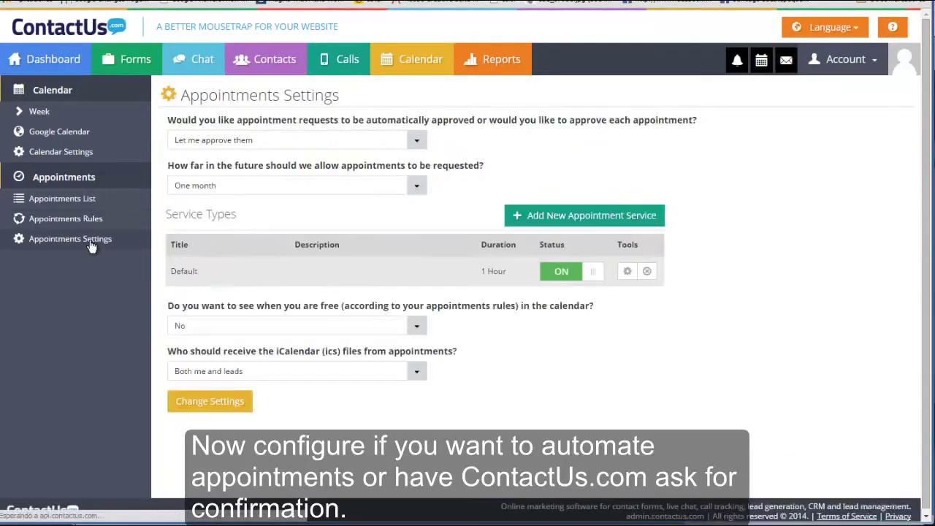
{"action": "left_click", "coordinate": [418, 145]}
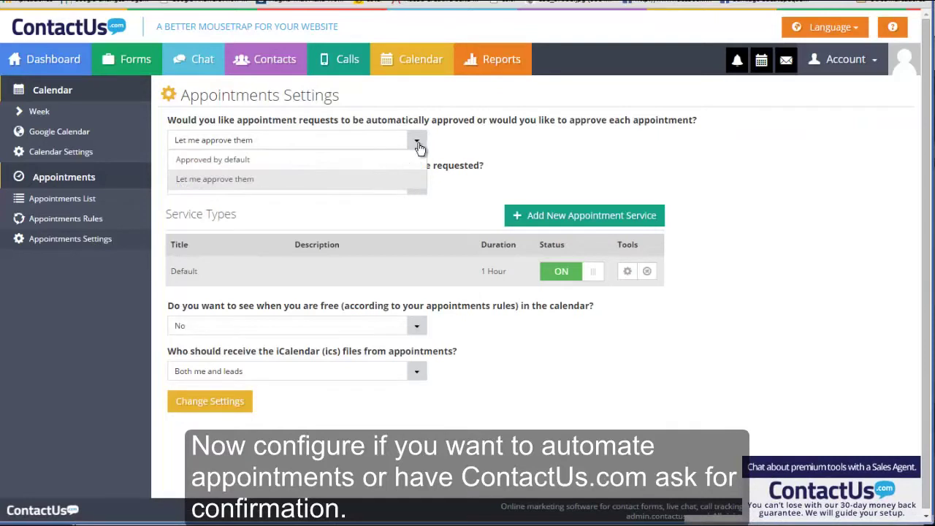
{"action": "left_click", "coordinate": [418, 147]}
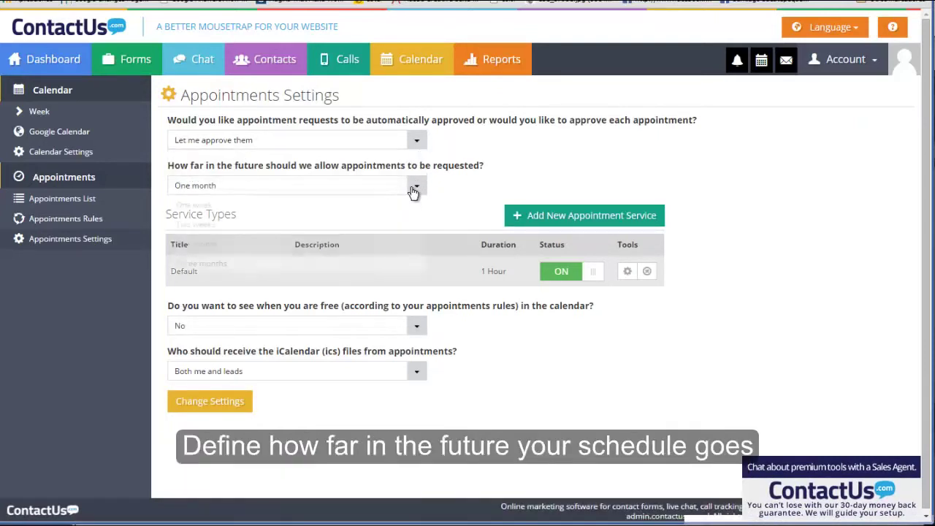
{"action": "left_click", "coordinate": [414, 187]}
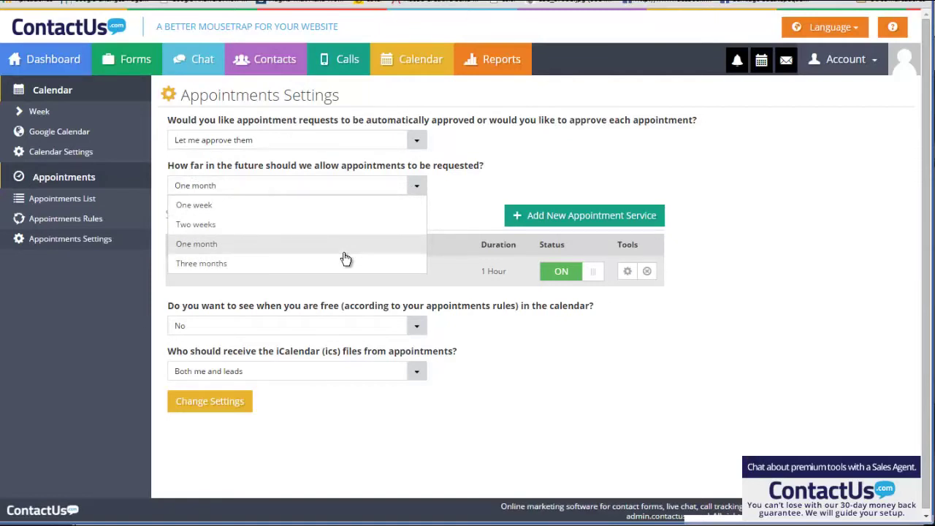
{"action": "left_click", "coordinate": [349, 265]}
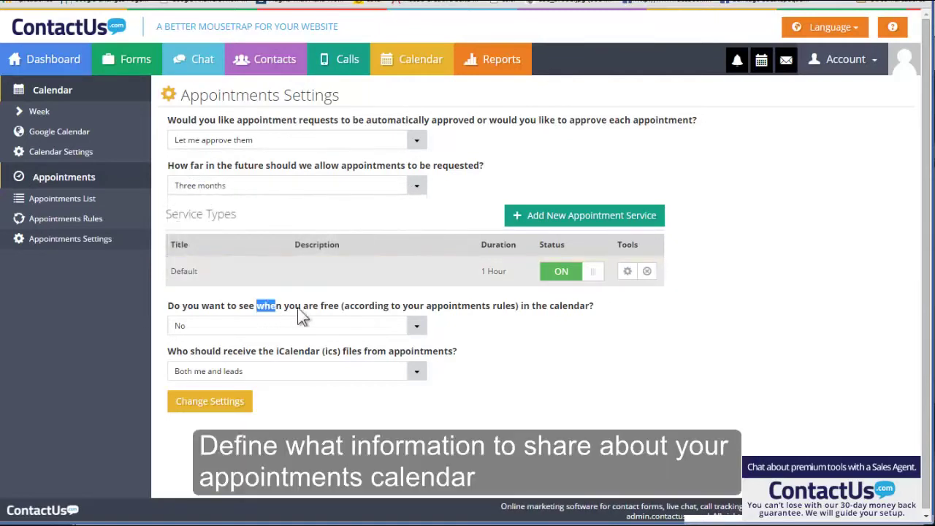
Choose Yes for seeing free time in the calendar according to the appointment rules, and save the settings
{"action": "left_click_drag", "start_coordinate": [302, 314], "coordinate": [490, 304]}
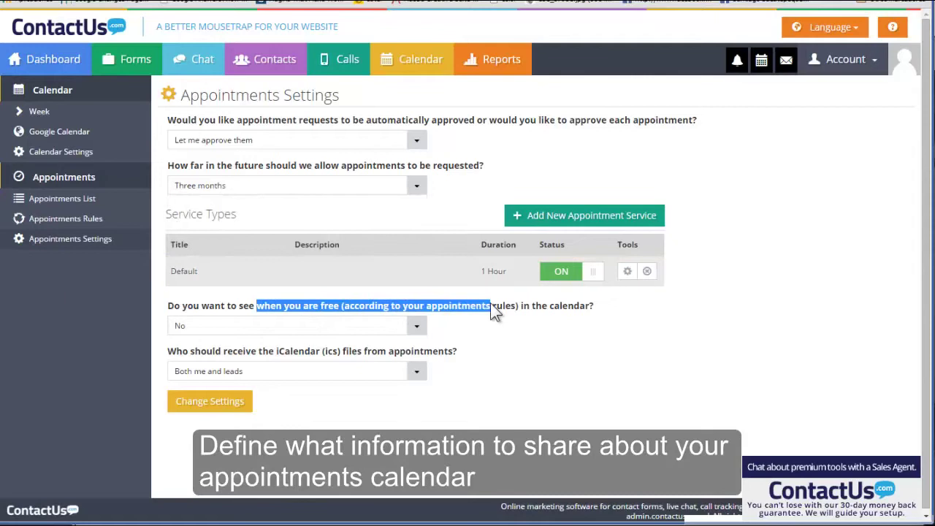
{"action": "left_click", "coordinate": [208, 301]}
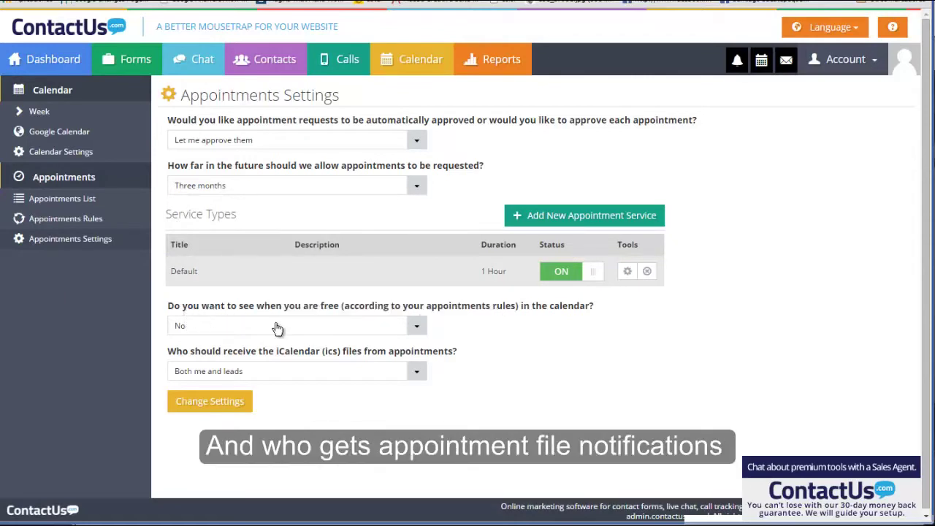
{"action": "left_click", "coordinate": [421, 327]}
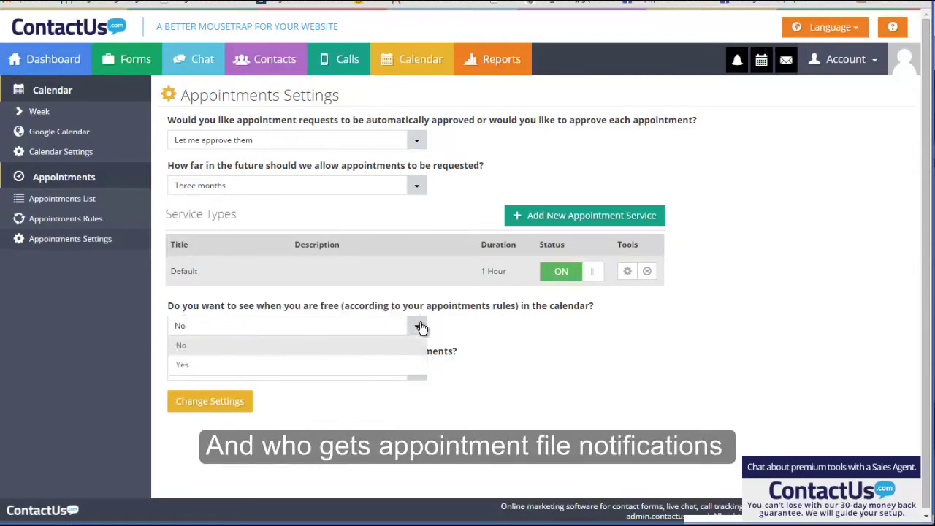
{"action": "left_click", "coordinate": [390, 364]}
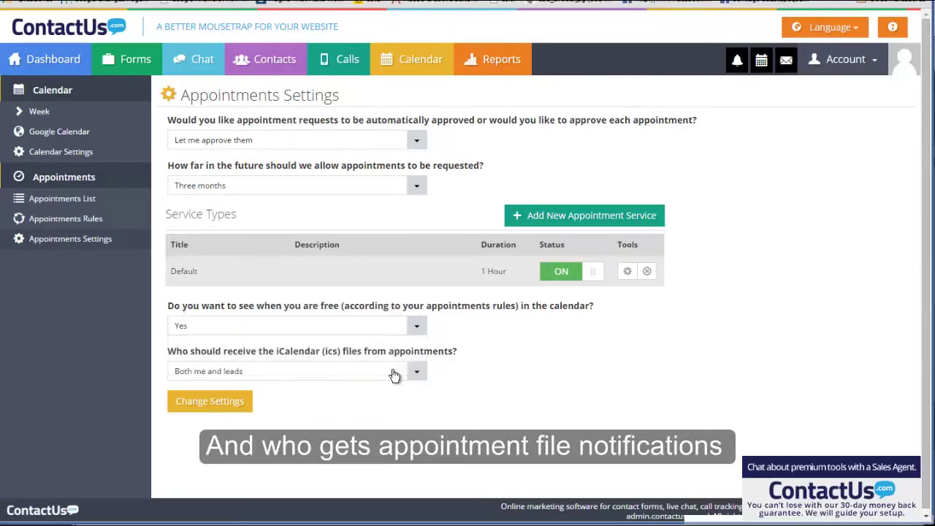
{"action": "left_click", "coordinate": [232, 410]}
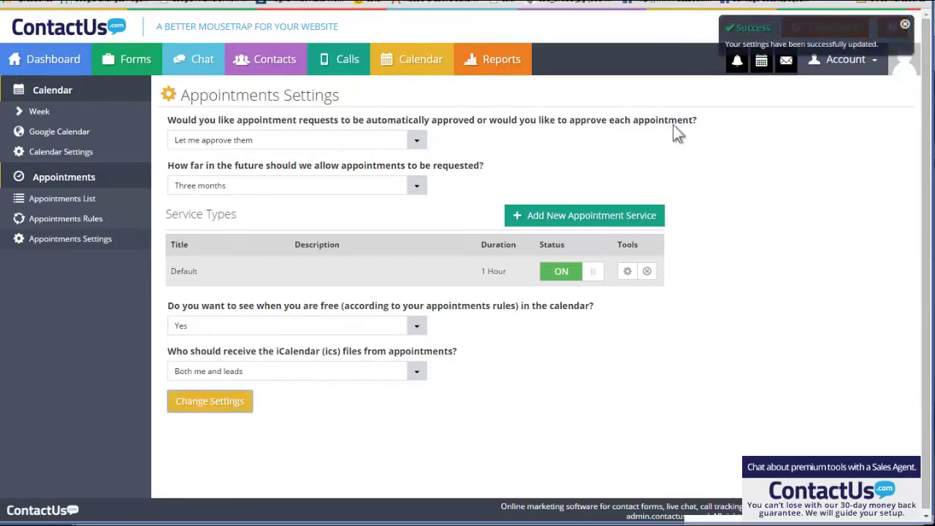
Request access to Google Calendar data and accept the permission for ContactUs.com
{"action": "left_click", "coordinate": [66, 151]}
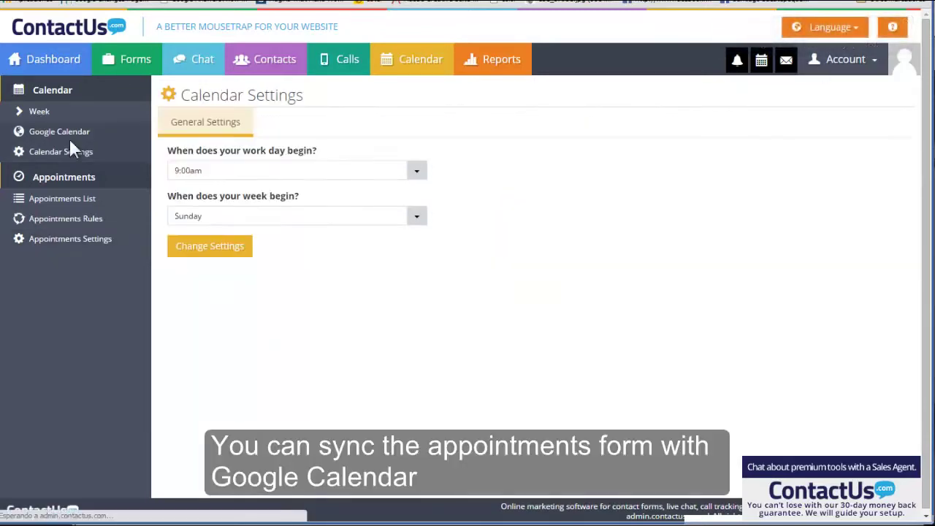
{"action": "left_click", "coordinate": [69, 138]}
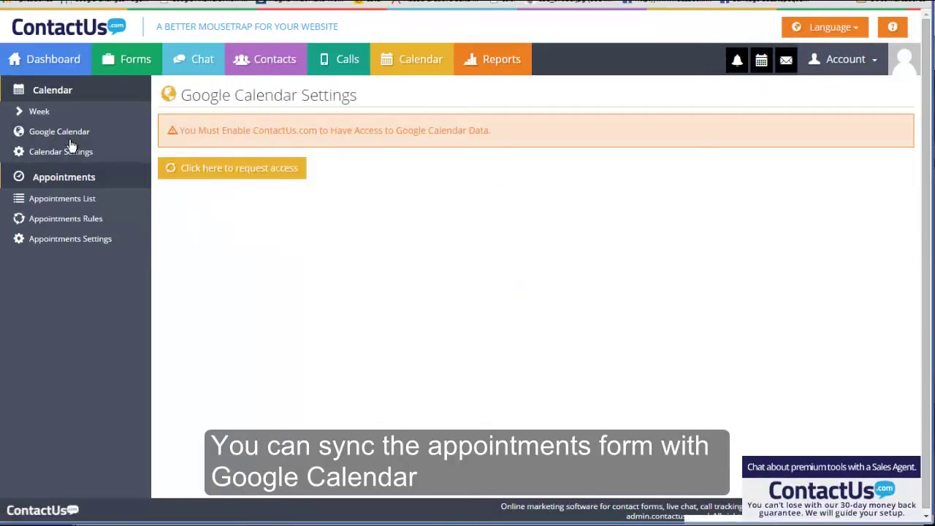
{"action": "left_click", "coordinate": [231, 179]}
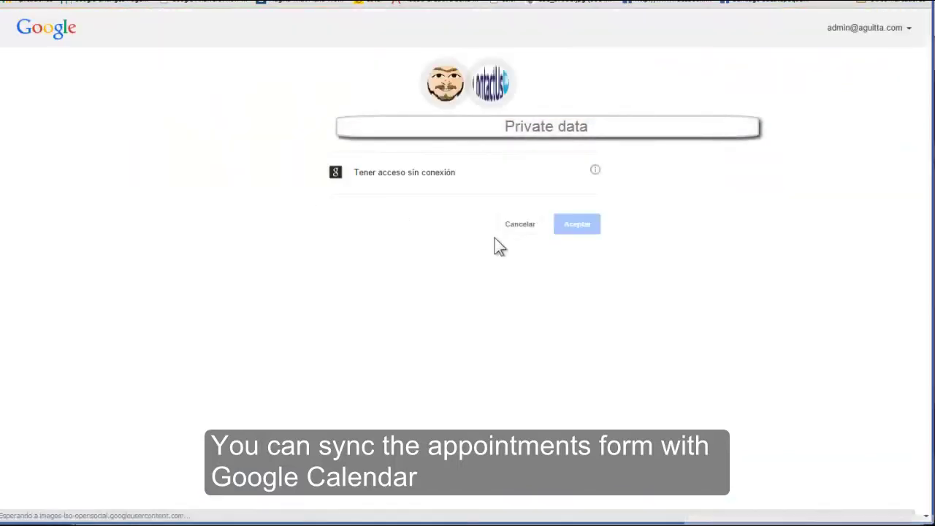
{"action": "left_click", "coordinate": [583, 229]}
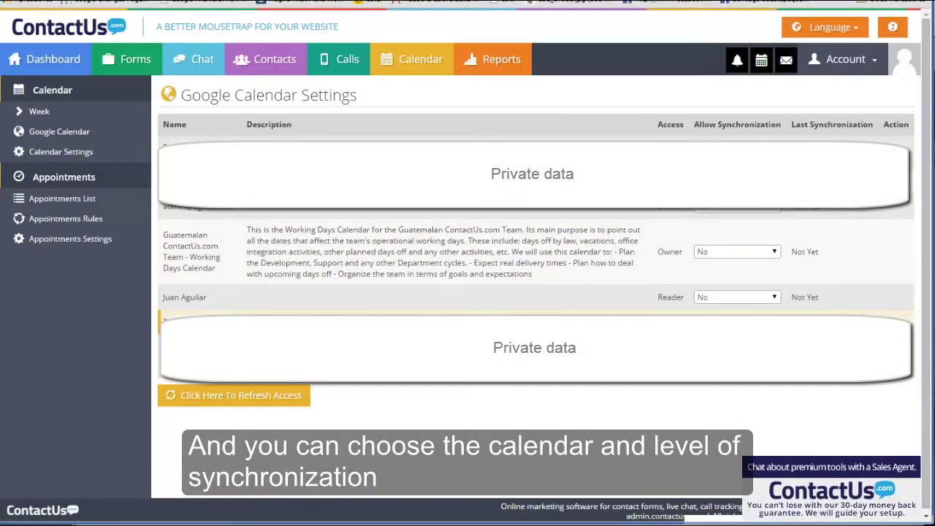
Set the Guatemalan ContactUs.com Team - Working Days Calendar to Full Synchronization and refresh the Google Calendar access
{"action": "left_click", "coordinate": [725, 251]}
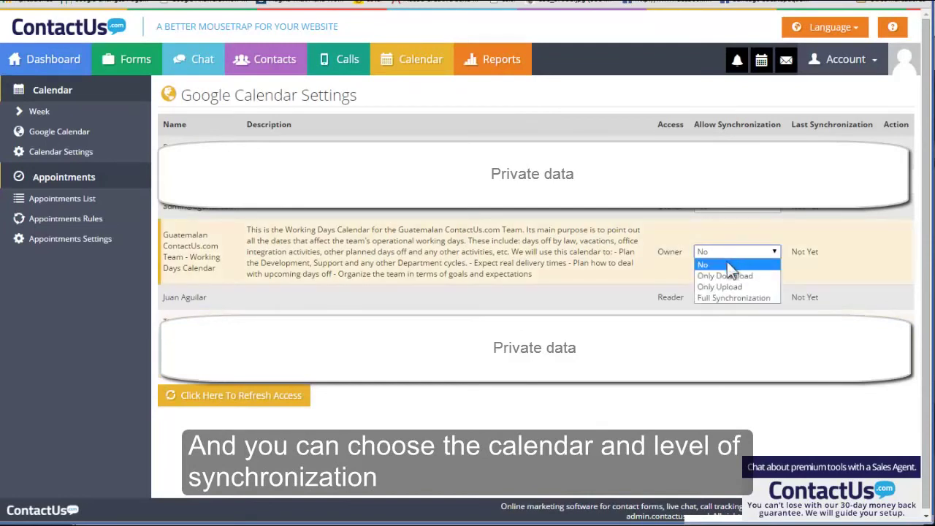
{"action": "left_click", "coordinate": [760, 298]}
{"action": "left_click", "coordinate": [254, 394]}
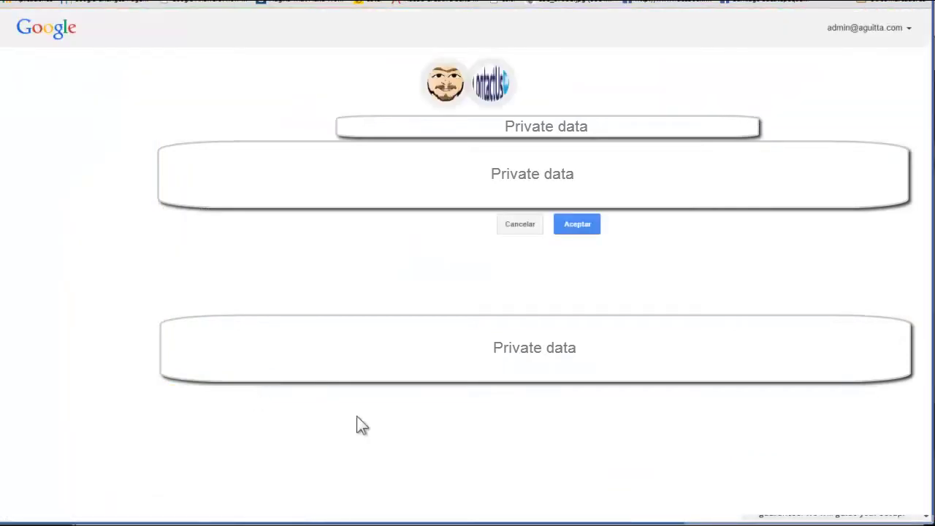
{"action": "left_click", "coordinate": [577, 232]}
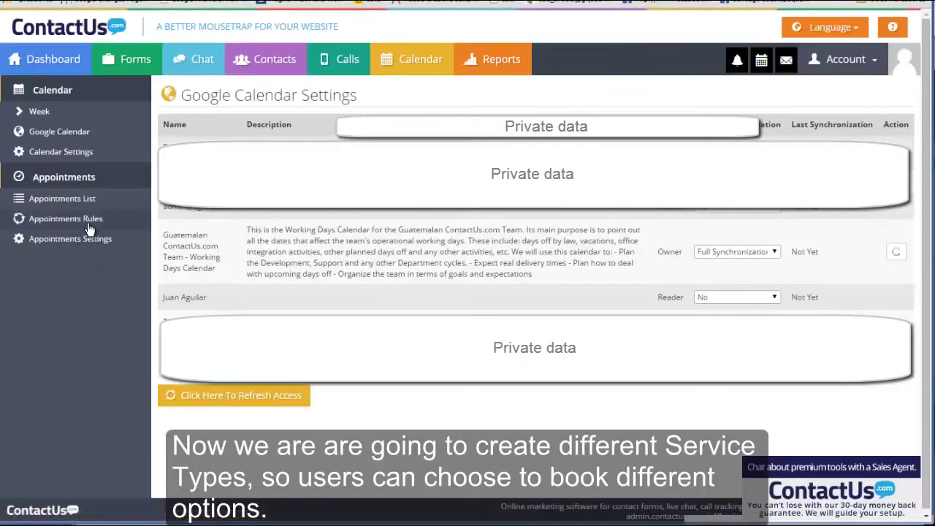
Add a 20-minute appointment service titled "Free Consultation" with the description "This is an appointment for people who are new to the business."
{"action": "left_click", "coordinate": [88, 224]}
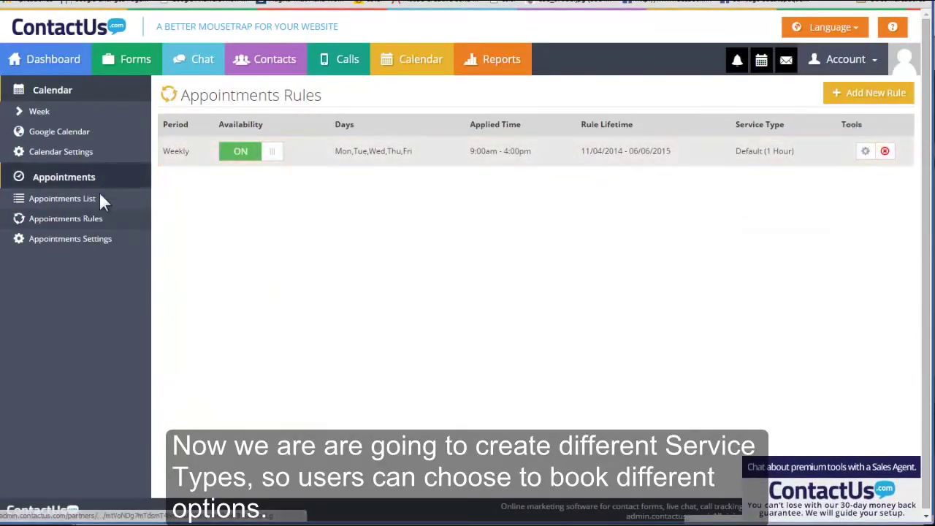
{"action": "left_click", "coordinate": [96, 240]}
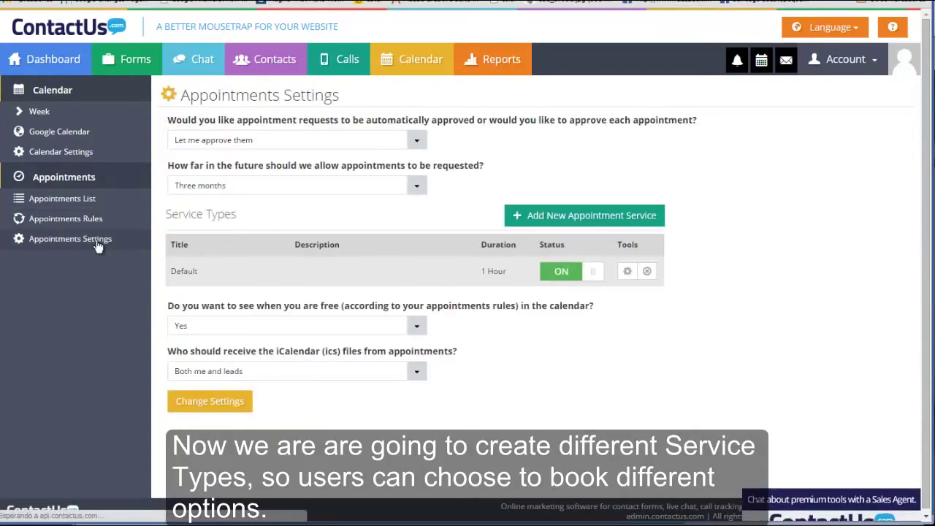
{"action": "left_click", "coordinate": [567, 217]}
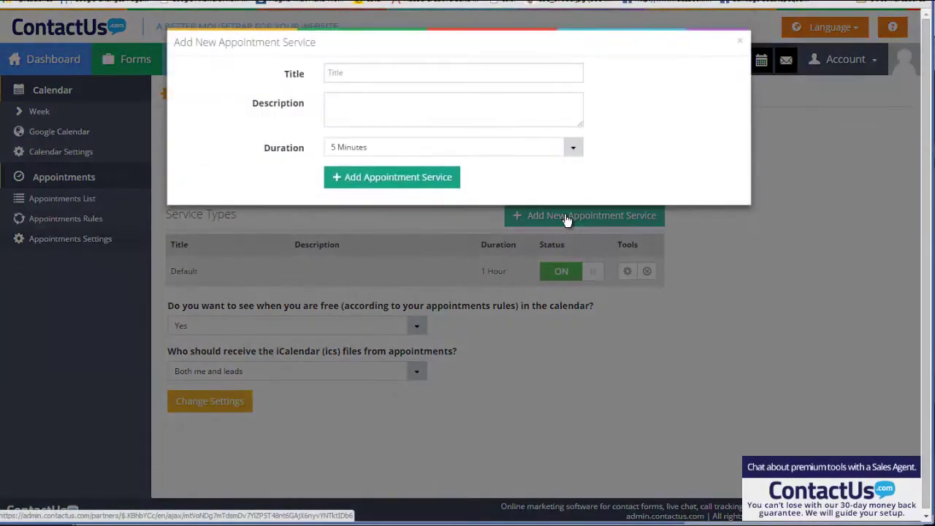
{"action": "left_click", "coordinate": [359, 74]}
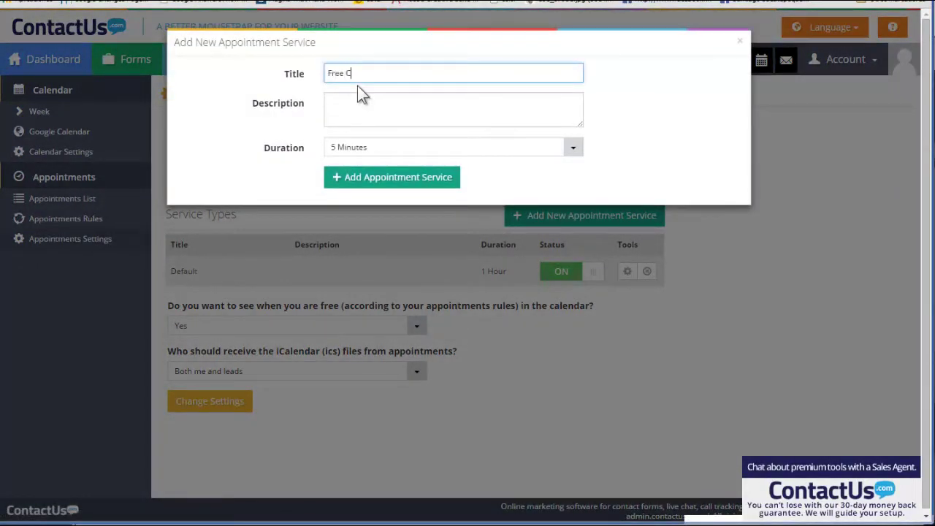
{"action": "type", "text": "Free Consultation"}
{"action": "left_click", "coordinate": [409, 116]}
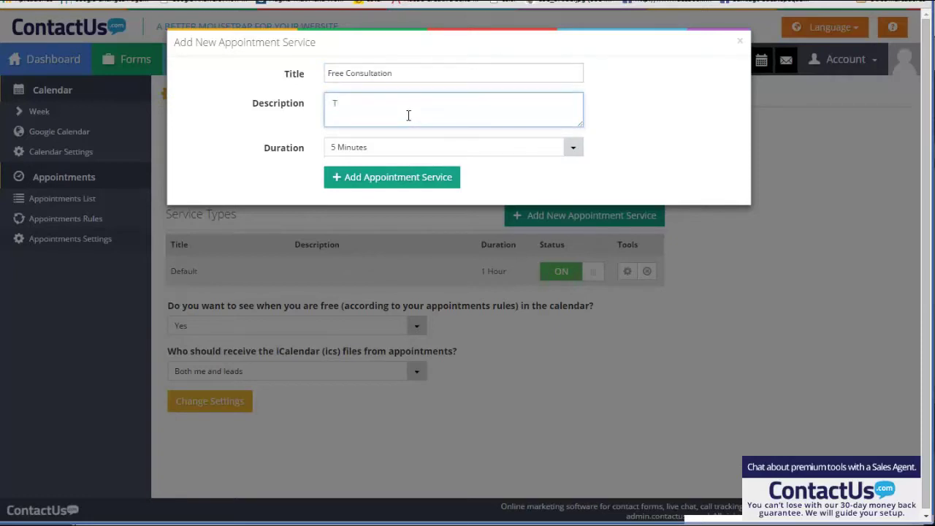
{"action": "type", "text": "This is an appointment for people who are n"}
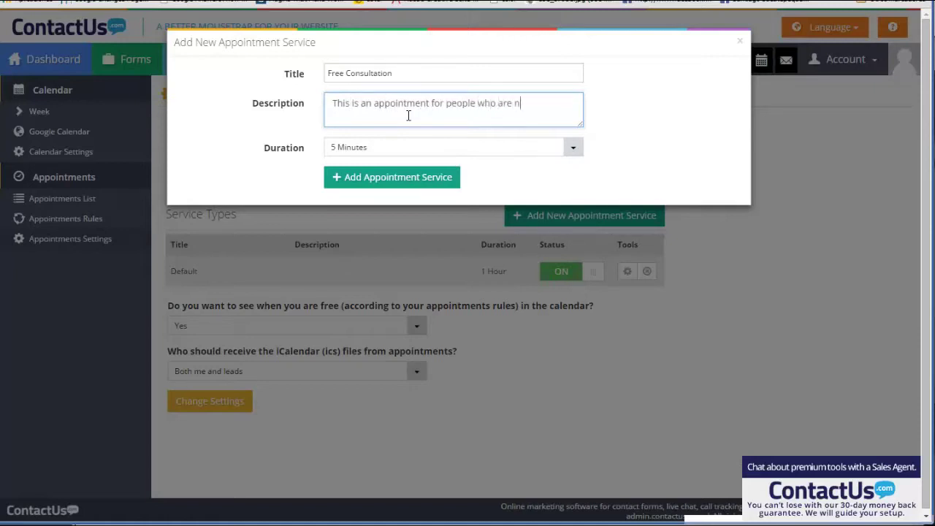
{"action": "type", "text": "ew to the business."}
{"action": "left_click", "coordinate": [581, 150]}
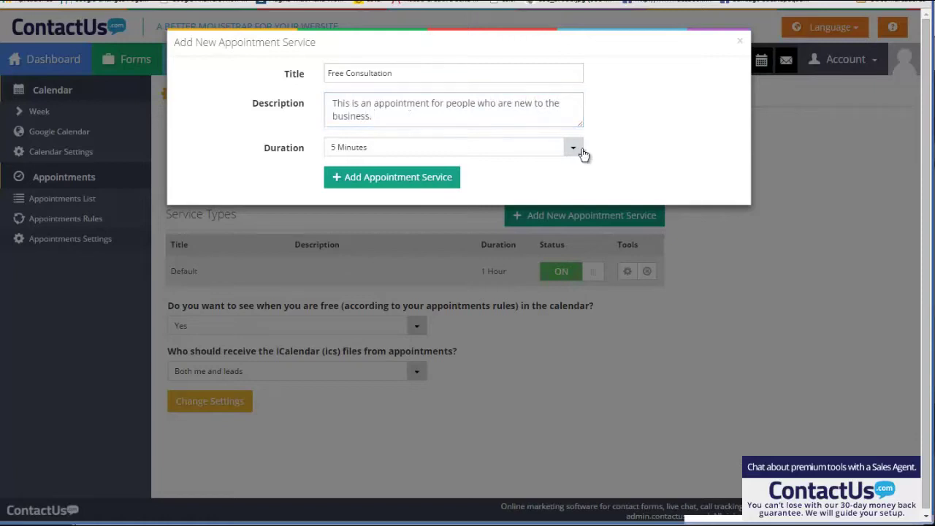
{"action": "left_click", "coordinate": [506, 225]}
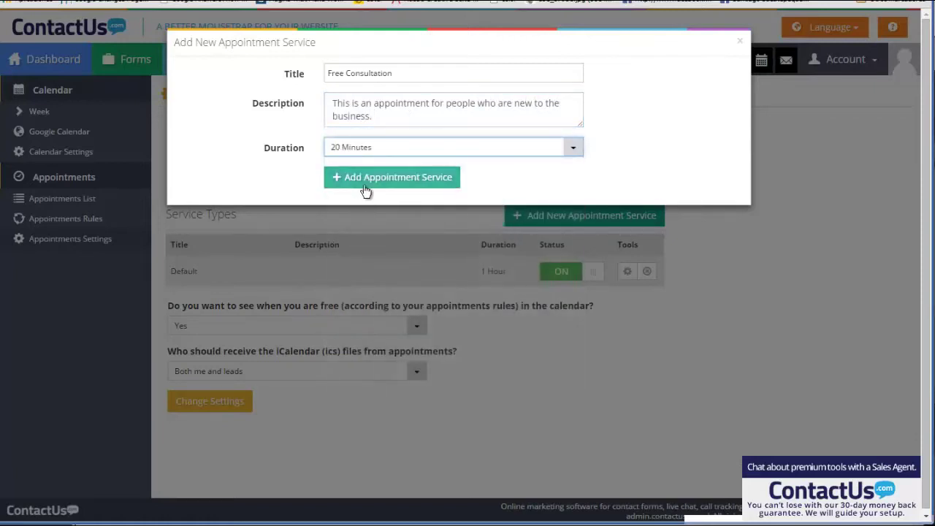
{"action": "left_click", "coordinate": [381, 183]}
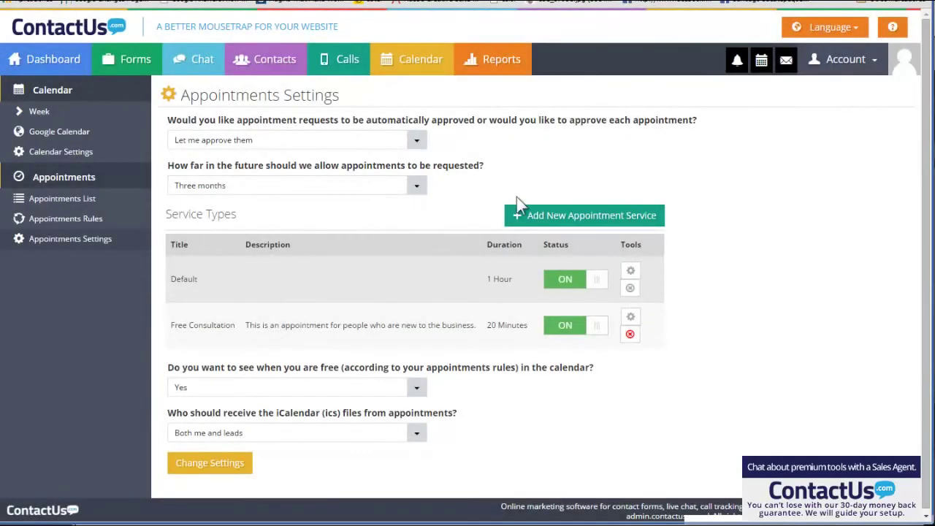
Add a 2-hour appointment service titled "Session" with the description "This is to book a session with one of our professionals."
{"action": "left_click", "coordinate": [563, 214]}
{"action": "left_click", "coordinate": [374, 71]}
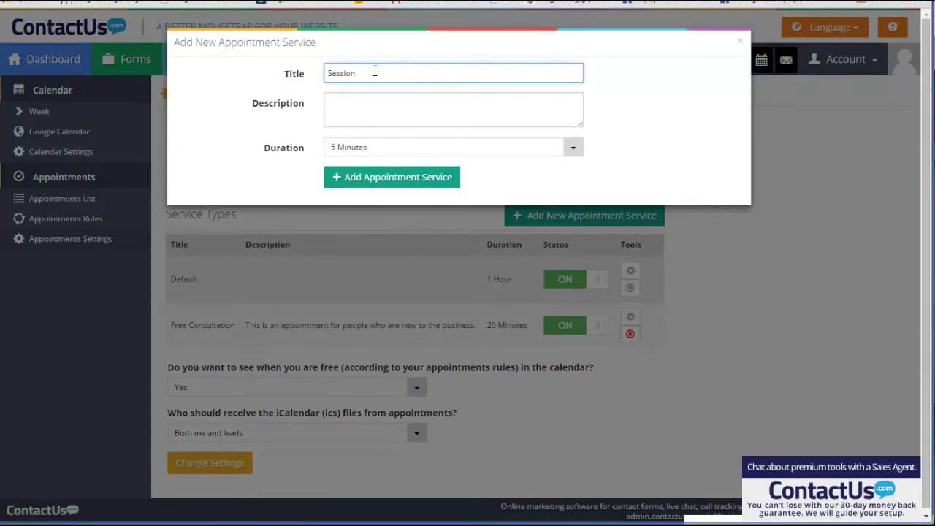
{"action": "left_click", "coordinate": [394, 125]}
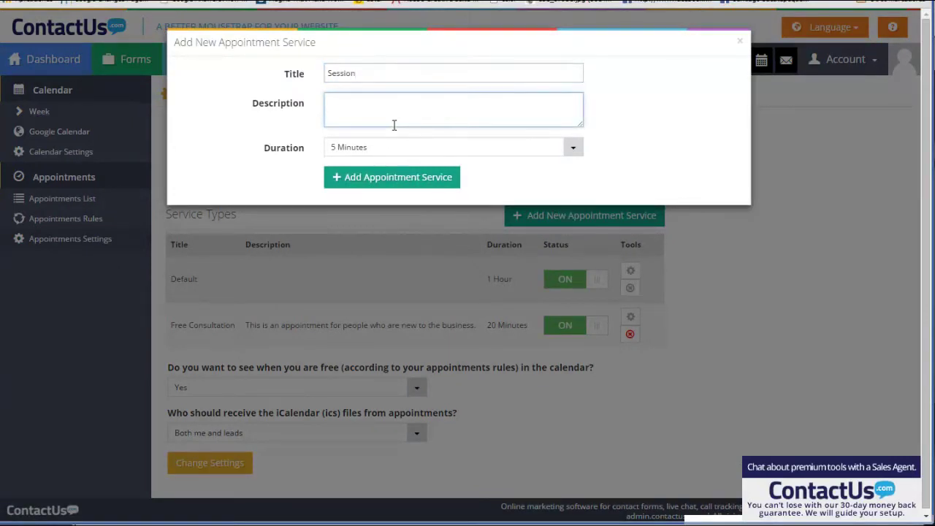
{"action": "type", "text": "This is to book a session with"}
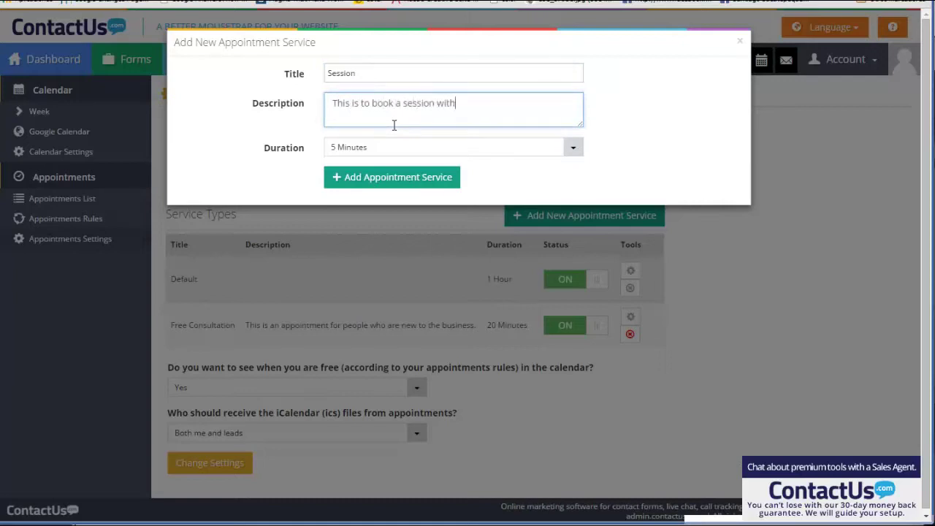
{"action": "type", "text": " one of our professionals."}
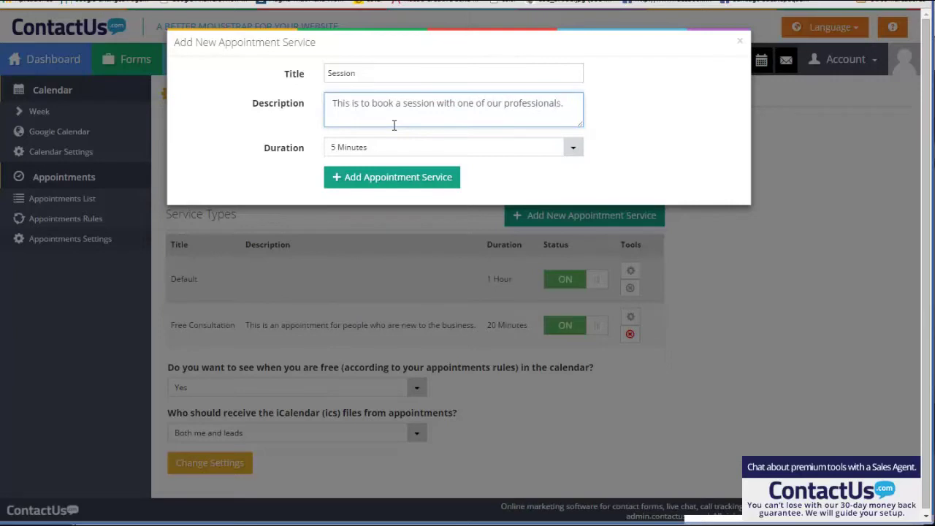
{"action": "left_click", "coordinate": [573, 148]}
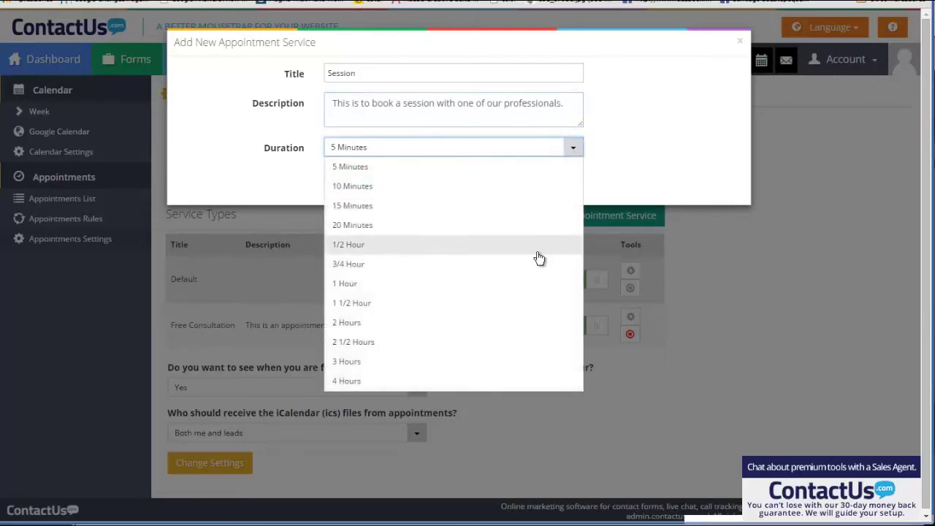
{"action": "left_click", "coordinate": [522, 329]}
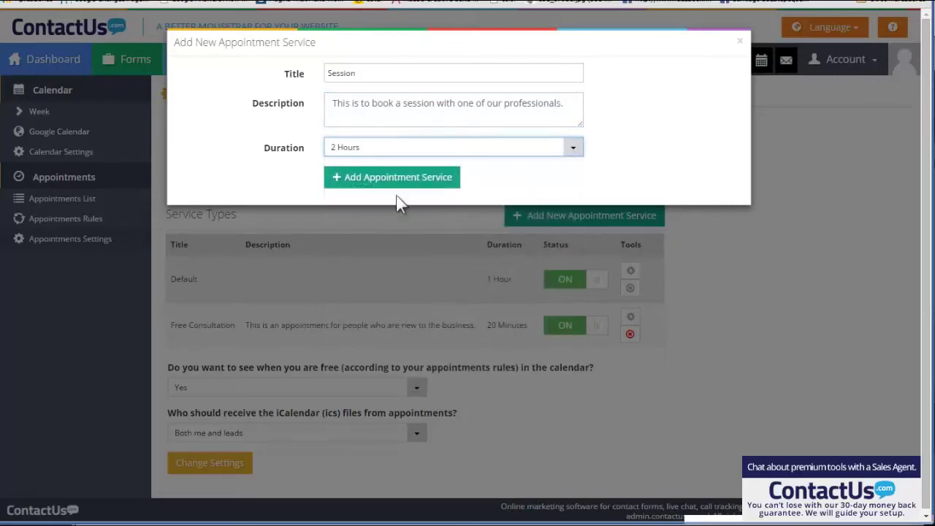
{"action": "left_click", "coordinate": [390, 180]}
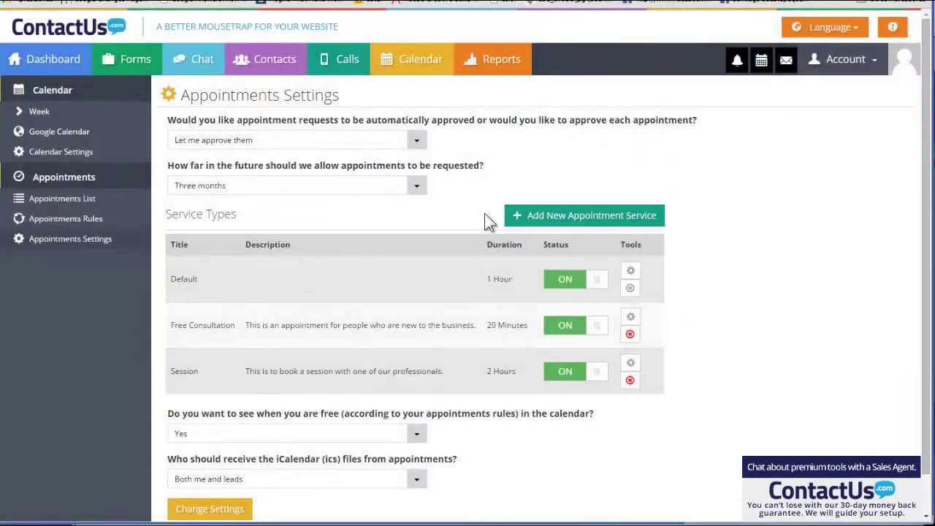
Add a 2-hour appointment service titled "Double Session" with the description "This is for current customers who want to double their session time."
{"action": "left_click", "coordinate": [578, 216]}
{"action": "left_click", "coordinate": [351, 73]}
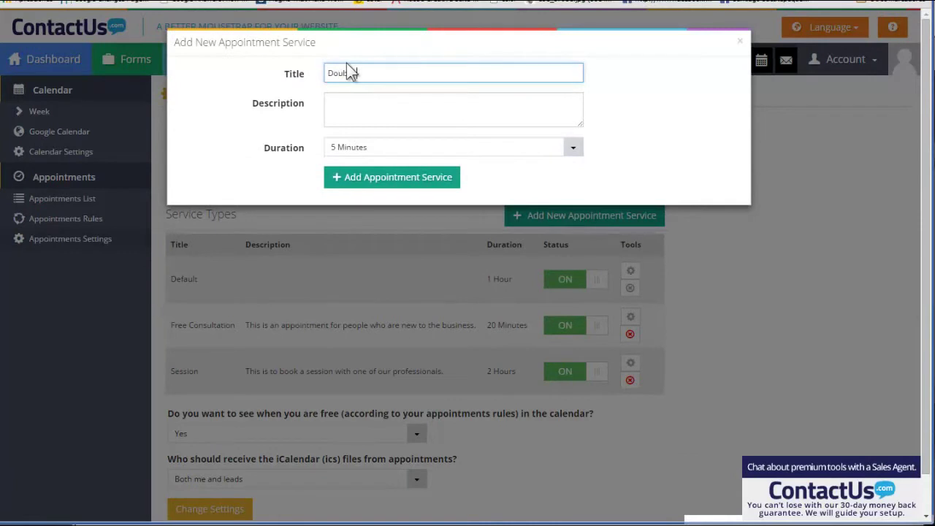
{"action": "key", "text": "Tab"}
{"action": "type", "text": "T"}
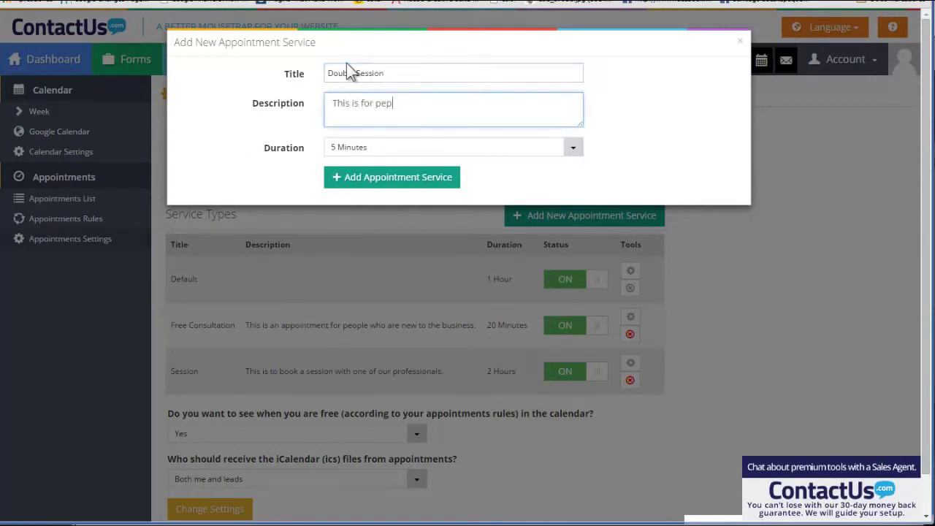
{"action": "type", "text": "his is for current customers who wa"}
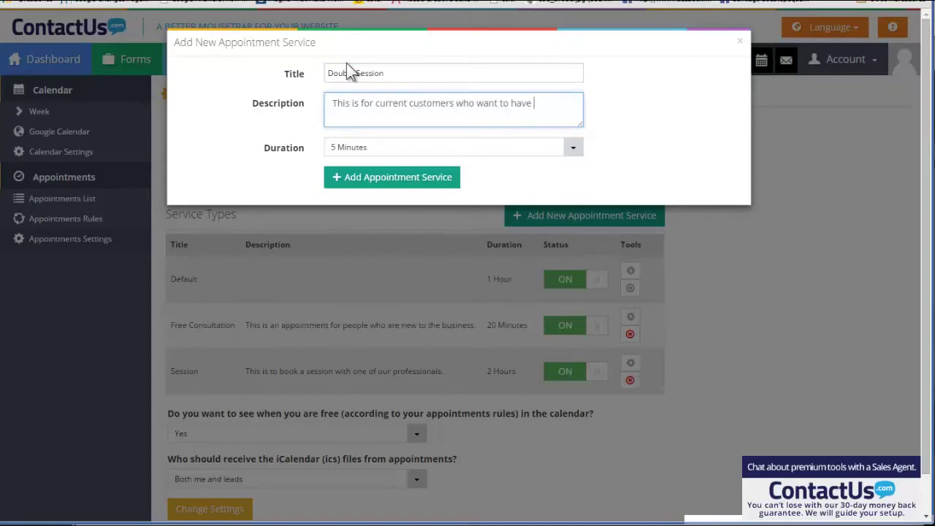
{"action": "type", "text": "nt to double their session time."}
{"action": "left_click", "coordinate": [402, 148]}
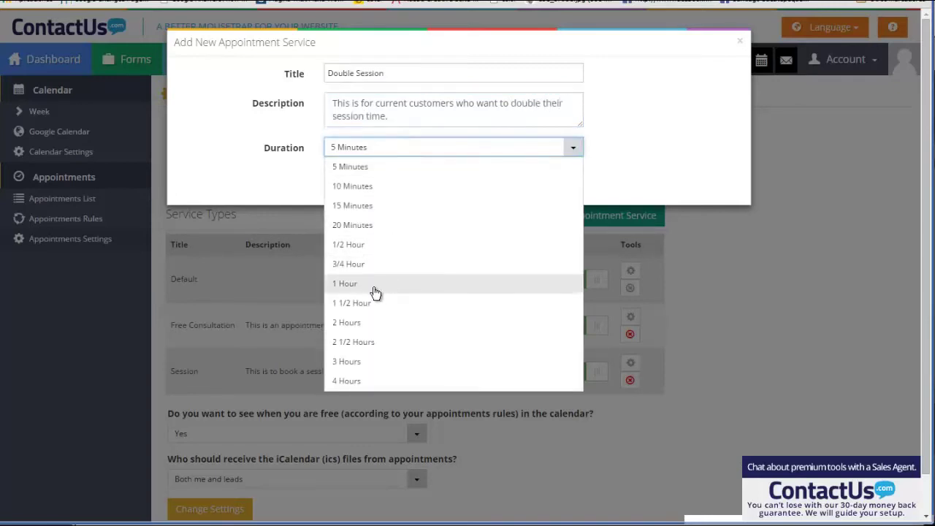
{"action": "left_click", "coordinate": [376, 324]}
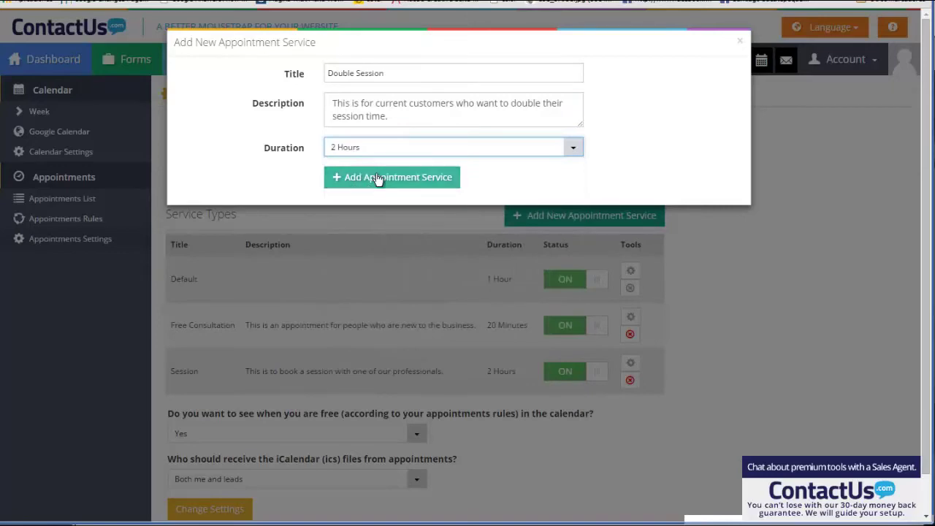
{"action": "left_click", "coordinate": [378, 178]}
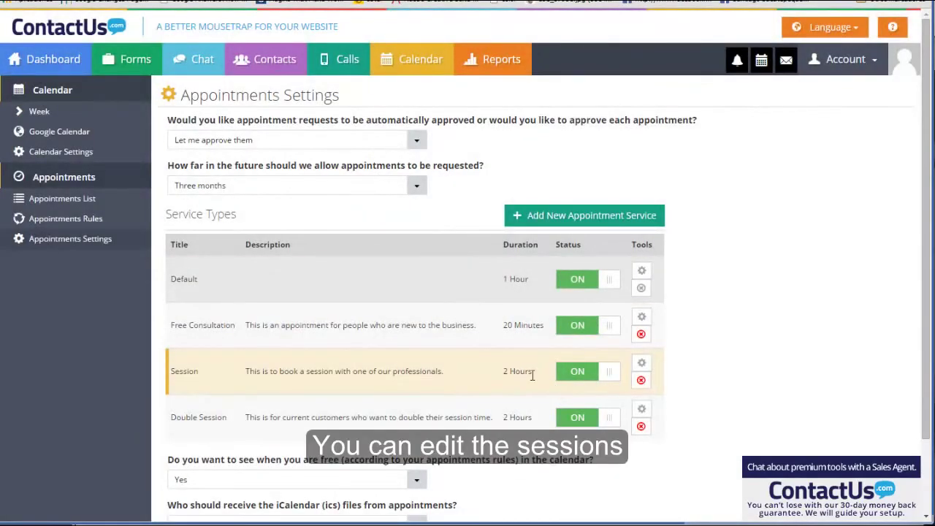
Change the duration of the Session service to 1 hour and save the appointments settings
{"action": "left_click", "coordinate": [643, 362]}
{"action": "left_click", "coordinate": [360, 149]}
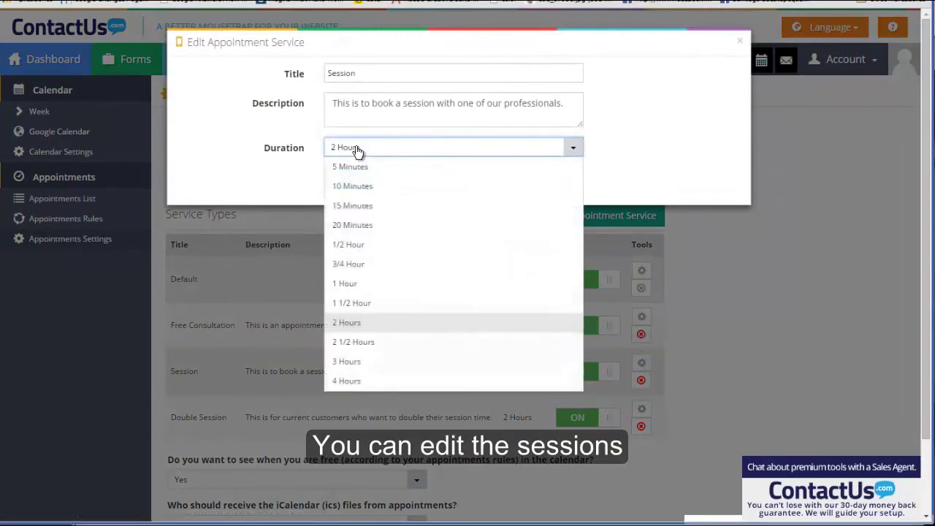
{"action": "left_click", "coordinate": [361, 285]}
{"action": "left_click", "coordinate": [386, 183]}
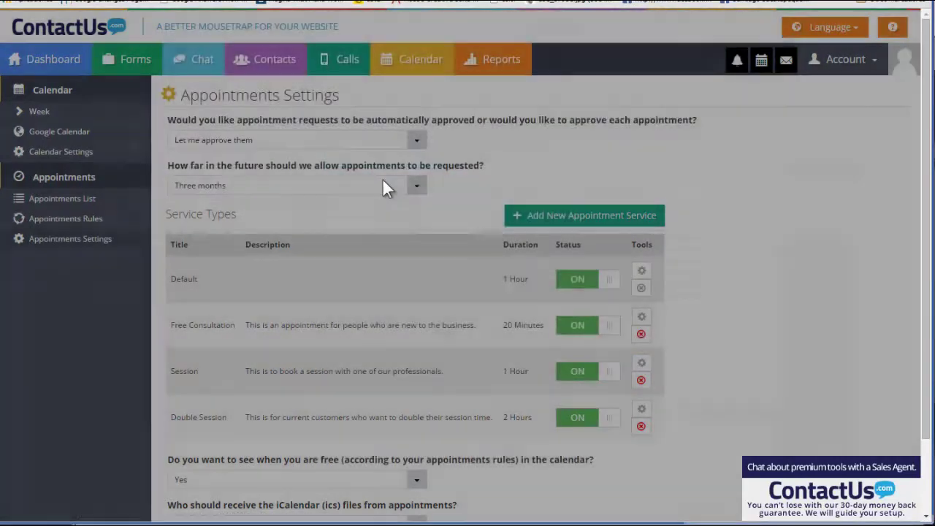
{"action": "scroll", "coordinate": [383, 180], "scroll_direction": "down", "scroll_amount": 1}
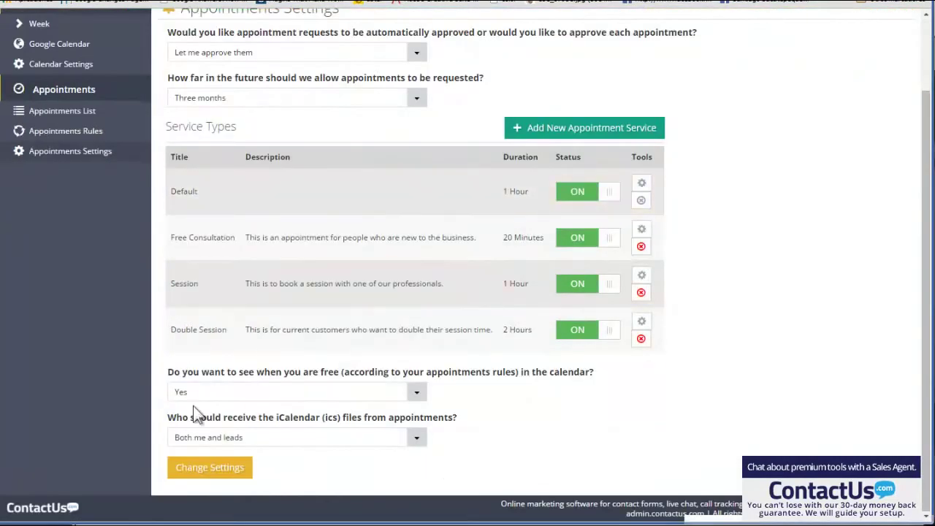
{"action": "left_click", "coordinate": [210, 468]}
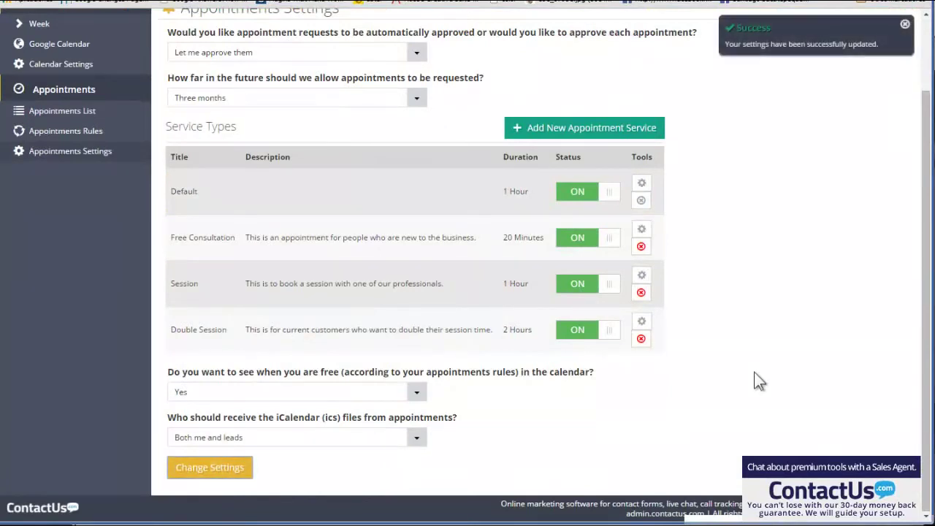
Start a new appointment rule with a weekly period for the Free Consultation service type
{"action": "scroll", "coordinate": [754, 381], "scroll_direction": "up", "scroll_amount": 1}
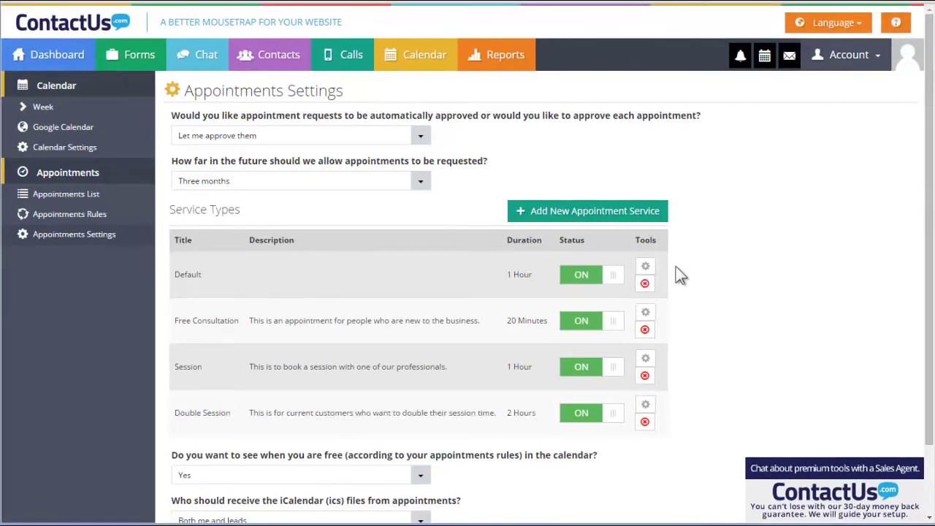
{"action": "left_click", "coordinate": [76, 214]}
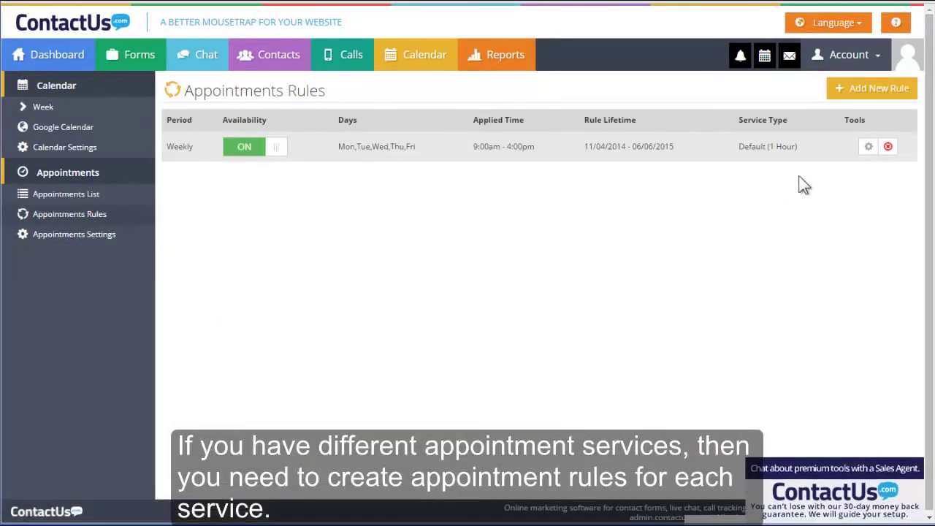
{"action": "left_click", "coordinate": [865, 88]}
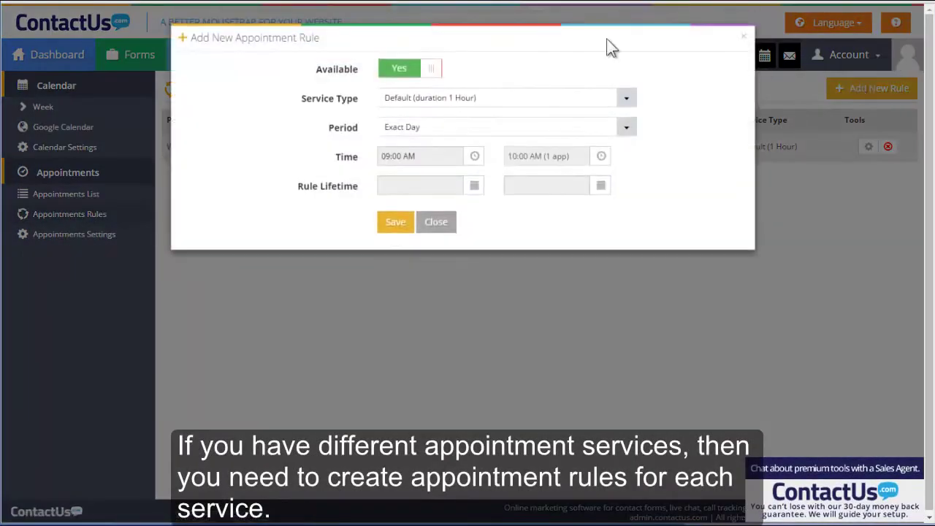
{"action": "left_click", "coordinate": [404, 128]}
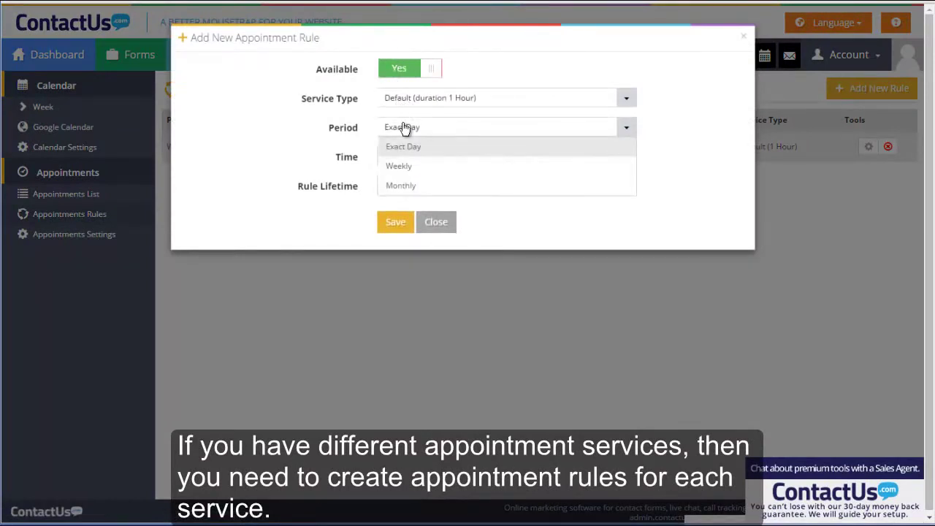
{"action": "left_click", "coordinate": [391, 168]}
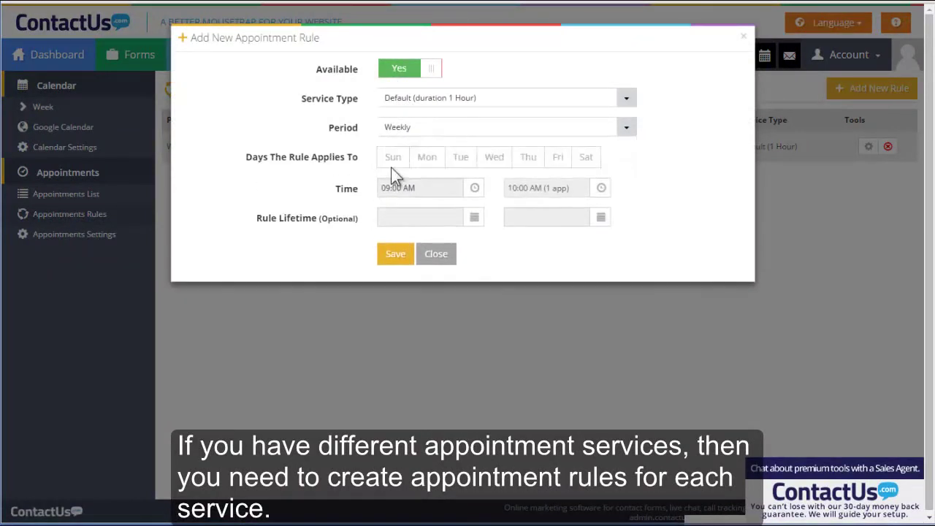
{"action": "left_click", "coordinate": [443, 98]}
{"action": "left_click", "coordinate": [451, 137]}
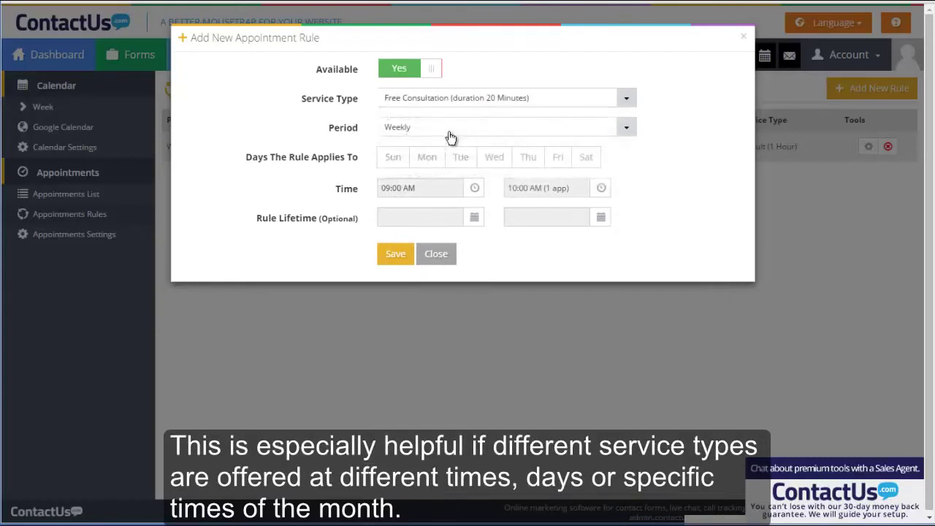
Apply the Free Consultation rule to Tuesday, Thursday and Friday, and save it
{"action": "left_click", "coordinate": [461, 157]}
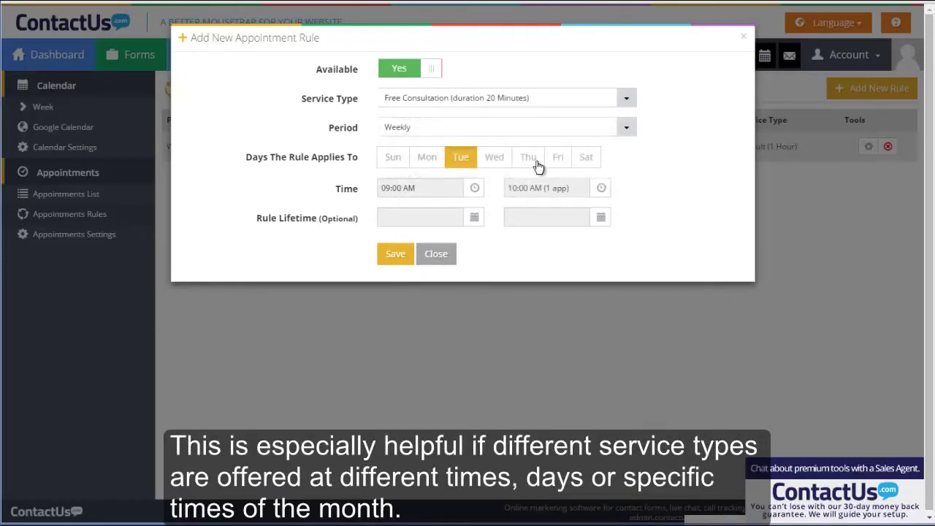
{"action": "left_click", "coordinate": [530, 162]}
{"action": "left_click", "coordinate": [558, 158]}
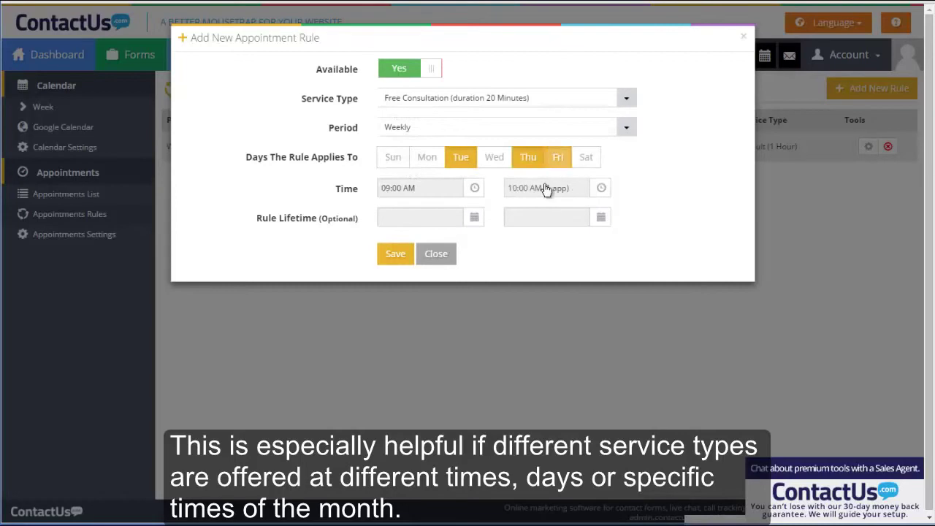
{"action": "left_click", "coordinate": [392, 255]}
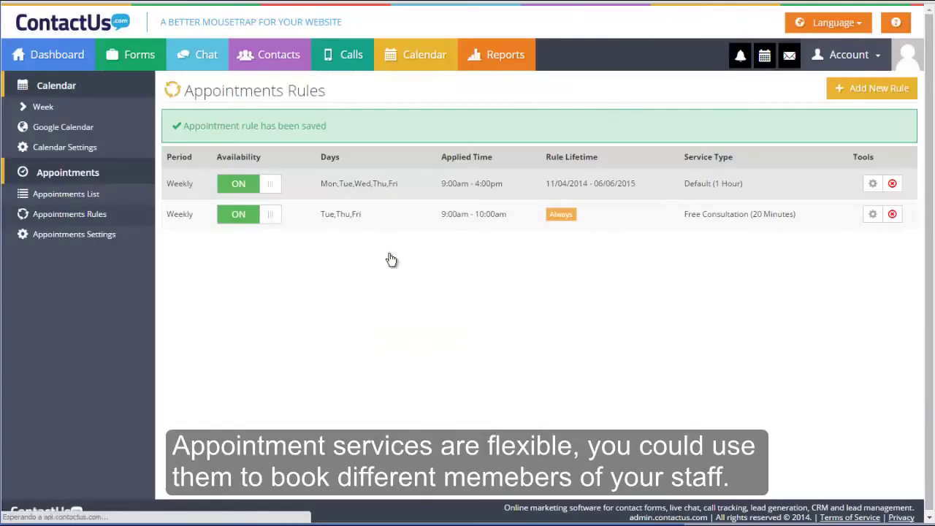
Start a new appointment rule with a weekly period for the Session service type
{"action": "left_click", "coordinate": [864, 89]}
{"action": "left_click", "coordinate": [451, 101]}
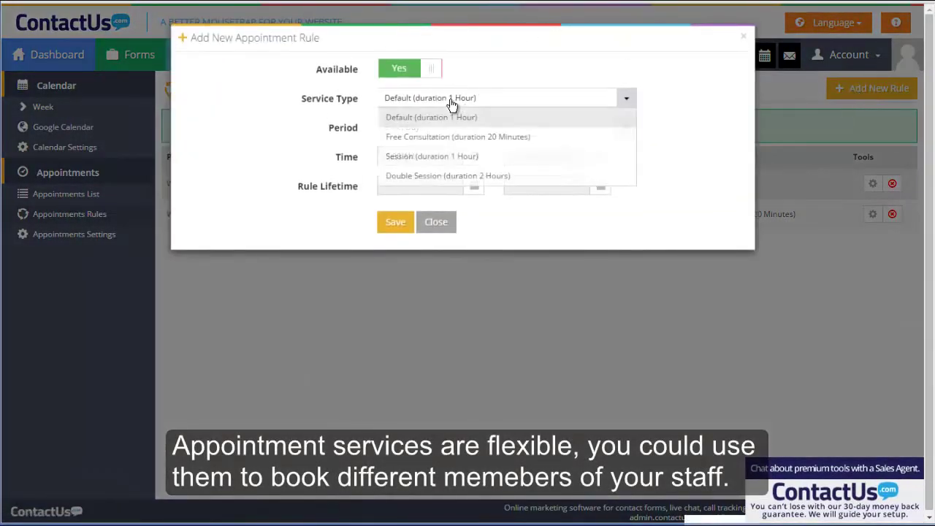
{"action": "left_click", "coordinate": [441, 157]}
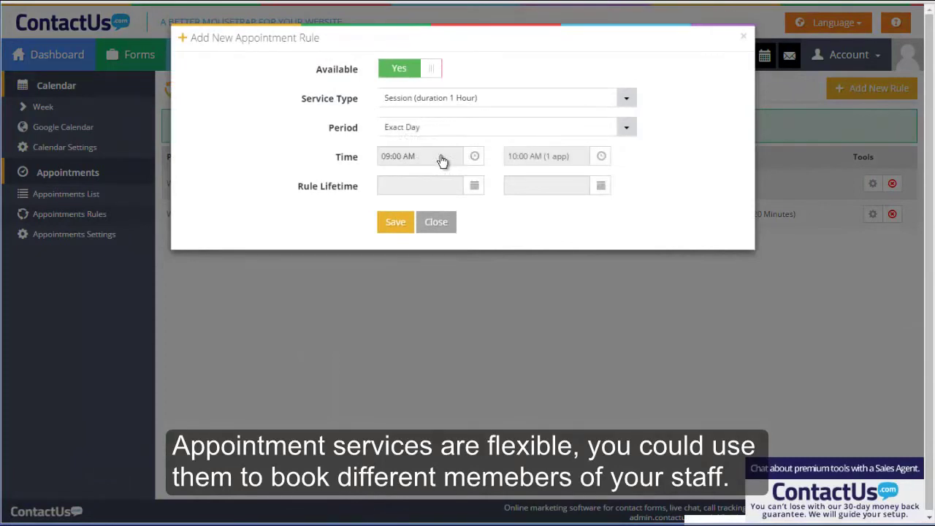
{"action": "left_click", "coordinate": [432, 130]}
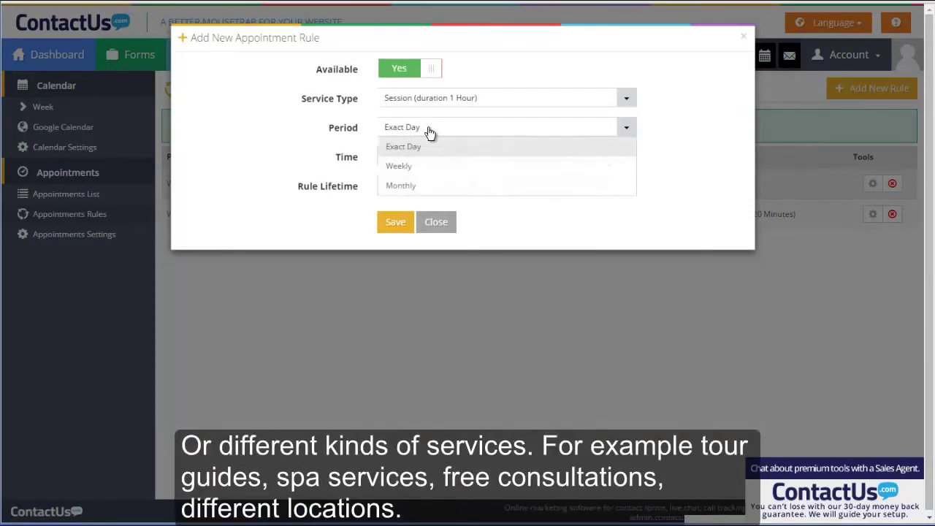
{"action": "left_click", "coordinate": [411, 167]}
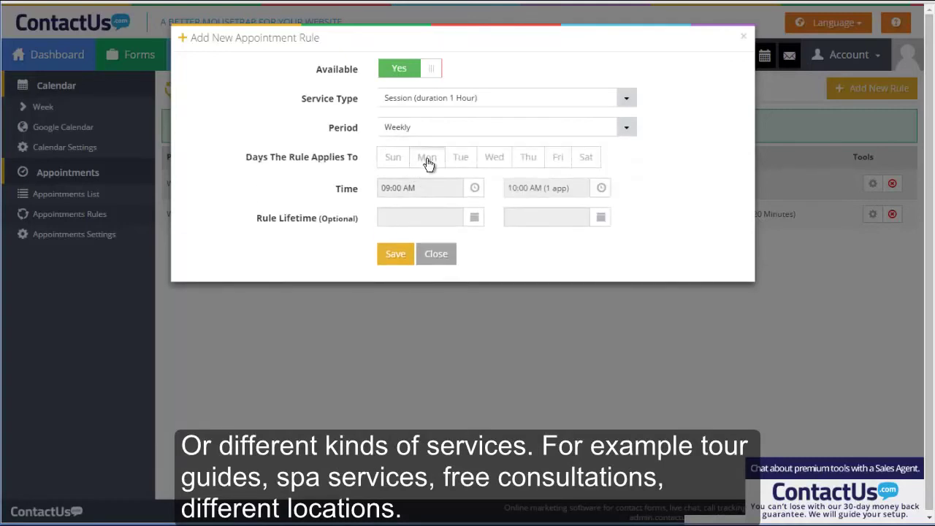
Apply the Session rule to Monday, Tuesday, Wednesday and Thursday, and save it
{"action": "left_click", "coordinate": [427, 161]}
{"action": "left_click", "coordinate": [461, 160]}
{"action": "left_click", "coordinate": [495, 159]}
{"action": "left_click", "coordinate": [528, 158]}
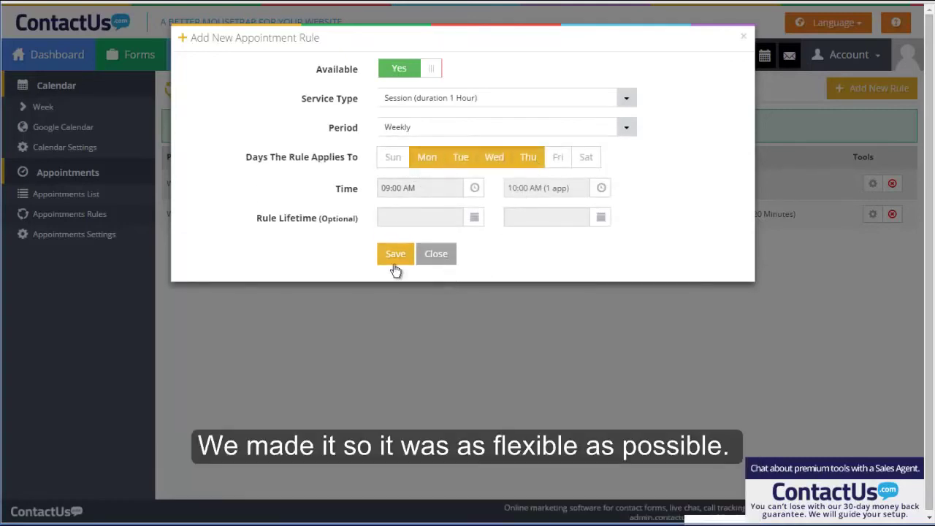
{"action": "left_click", "coordinate": [394, 259]}
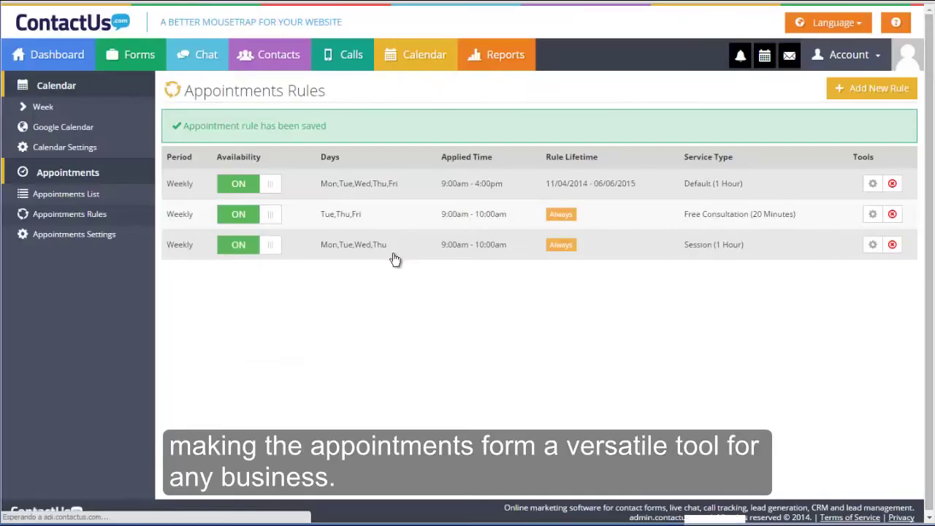
Add and save a weekly appointment rule for the Double Session service type that applies to Friday and Saturday
{"action": "left_click", "coordinate": [863, 89]}
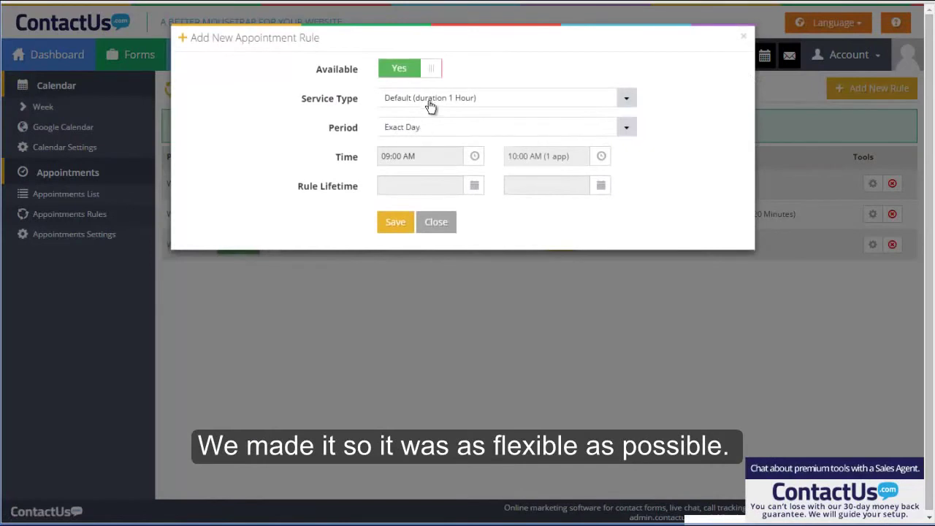
{"action": "left_click", "coordinate": [430, 106]}
{"action": "left_click", "coordinate": [424, 174]}
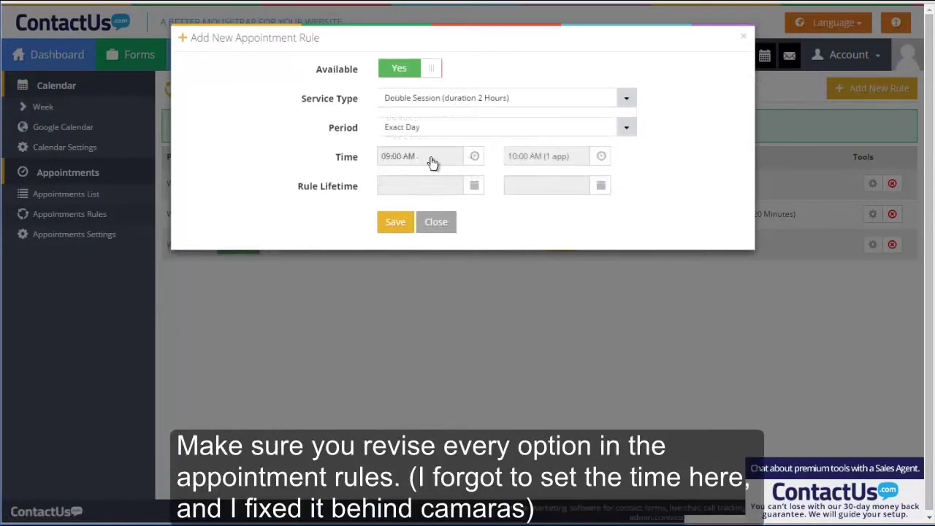
{"action": "left_click", "coordinate": [413, 129]}
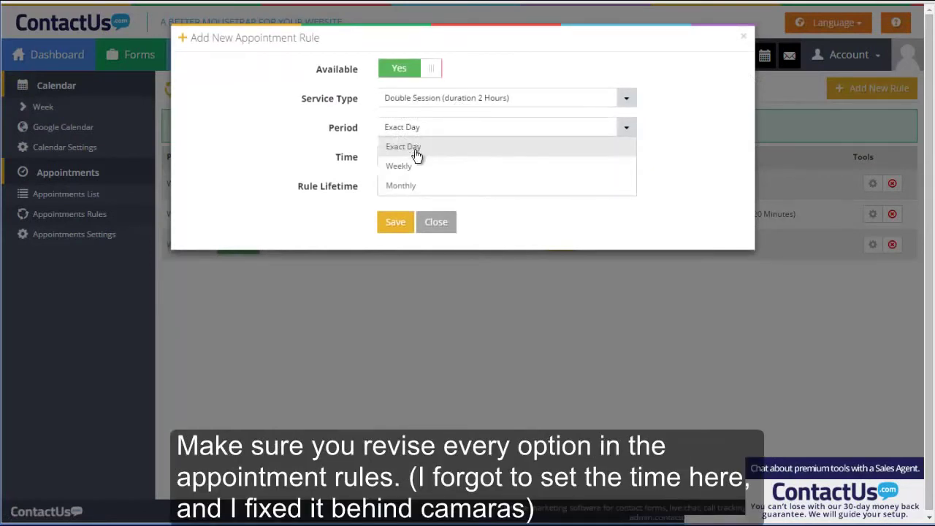
{"action": "left_click", "coordinate": [403, 171]}
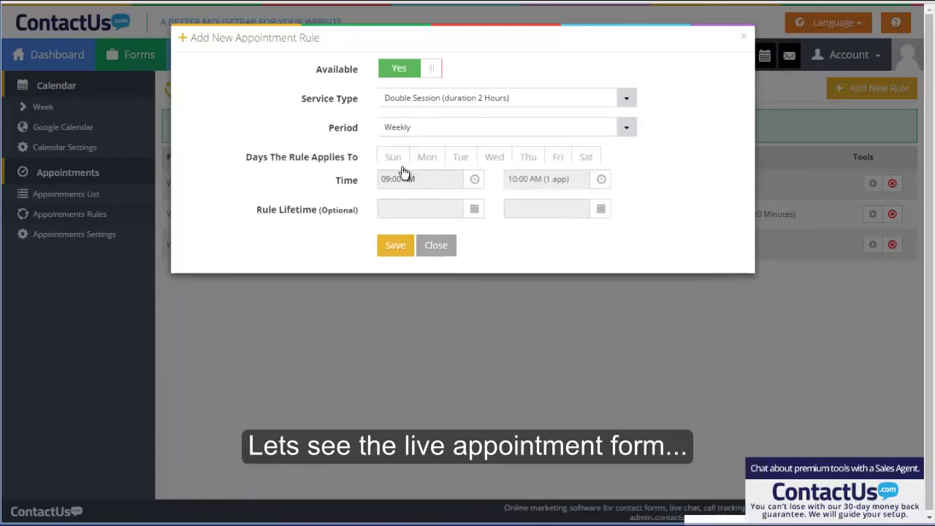
{"action": "left_click", "coordinate": [579, 157]}
{"action": "left_click", "coordinate": [558, 158]}
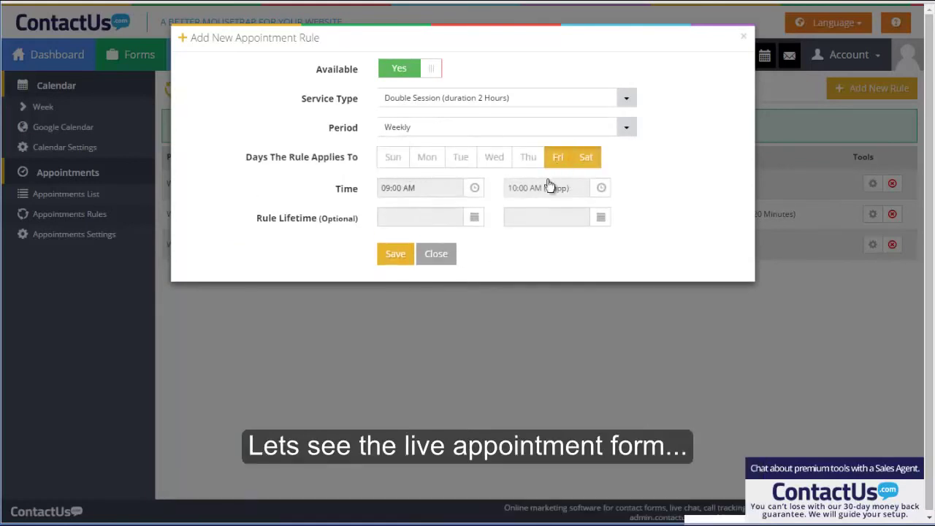
{"action": "left_click", "coordinate": [404, 252]}
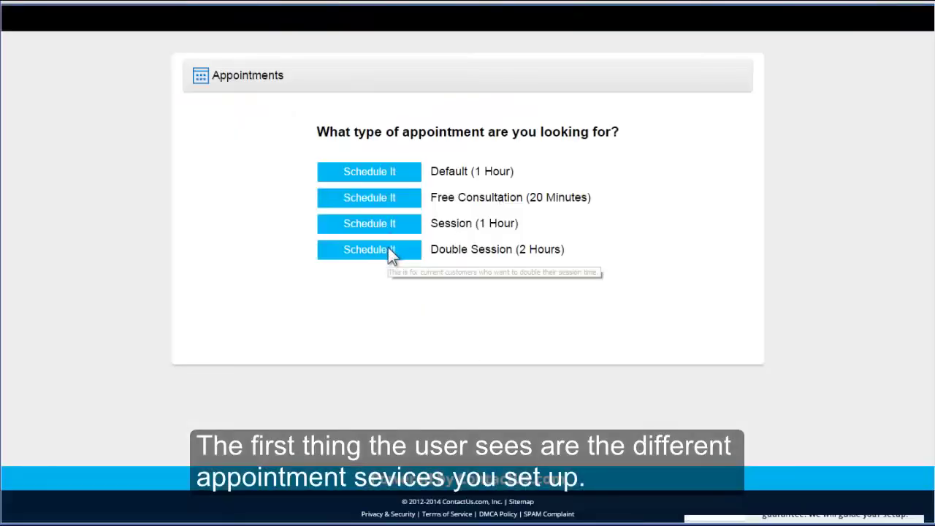
Schedule a Double Session on the live appointment form for Friday, November 14, 2014 at 12:00pm
{"action": "left_click", "coordinate": [370, 249]}
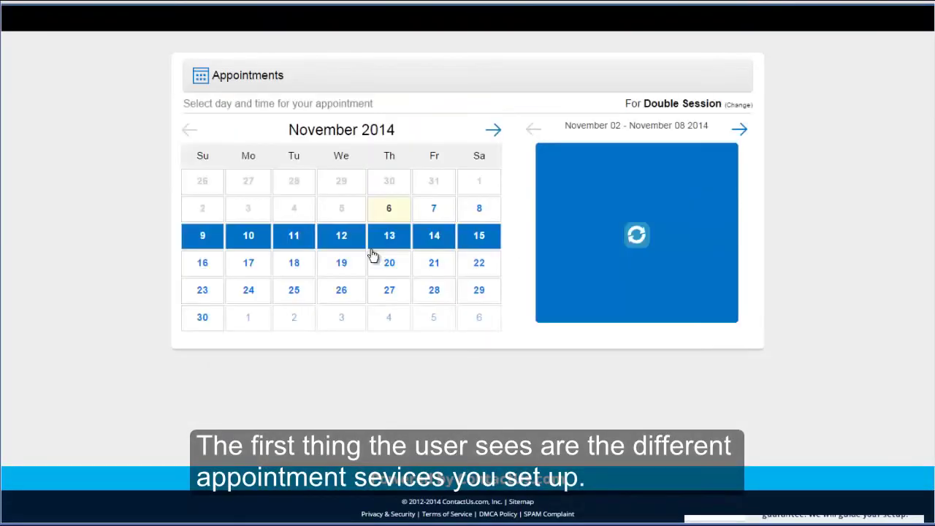
{"action": "left_click", "coordinate": [428, 242]}
{"action": "left_click", "coordinate": [434, 236]}
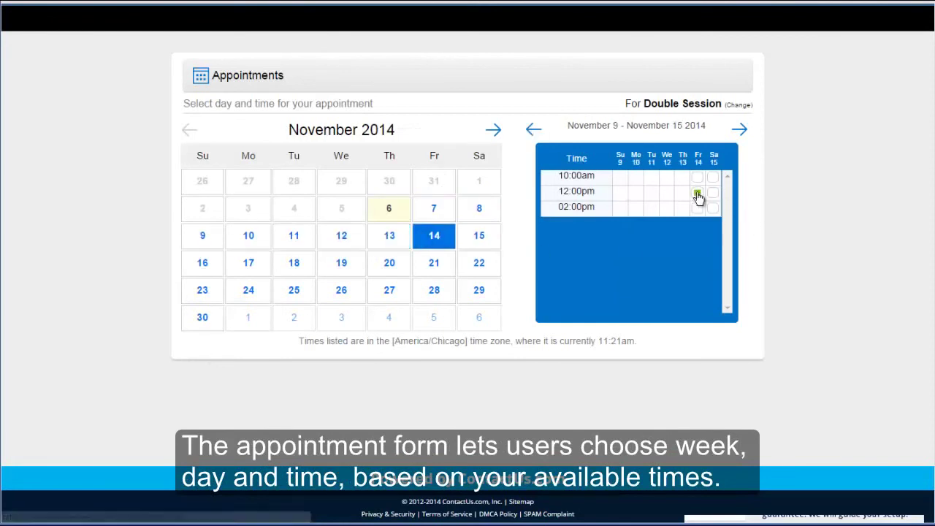
{"action": "left_click", "coordinate": [698, 192]}
Fill in the customer's name, e-mail address and phone number in the appointment request details
{"action": "left_click", "coordinate": [369, 189]}
{"action": "type", "text": "Mr. John"}
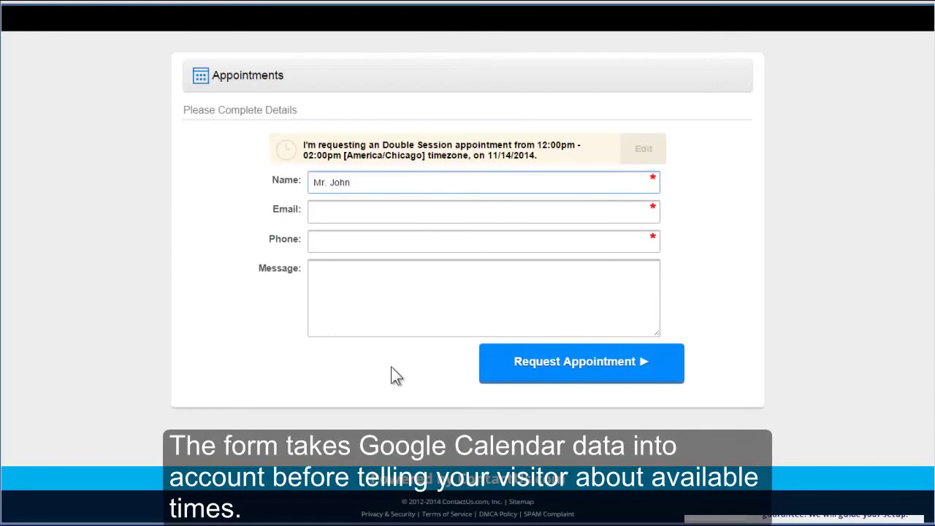
{"action": "type", "text": " Smith"}
{"action": "key", "text": "Tab"}
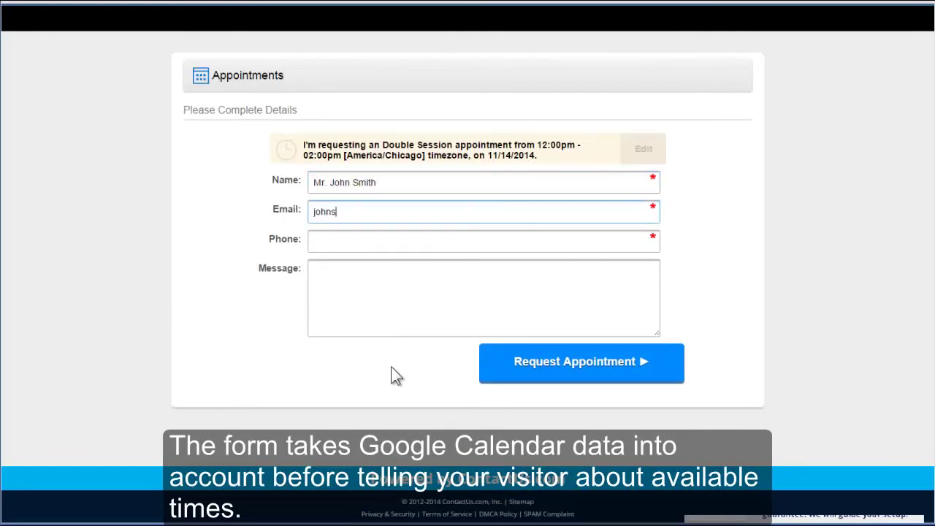
{"action": "type", "text": "johnsmith@"}
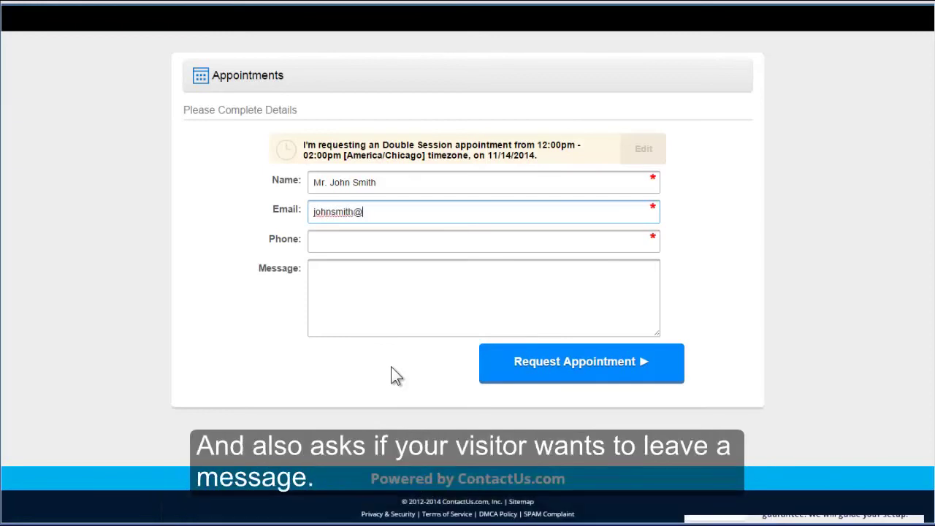
{"action": "type", "text": "randomeexampledomain.com"}
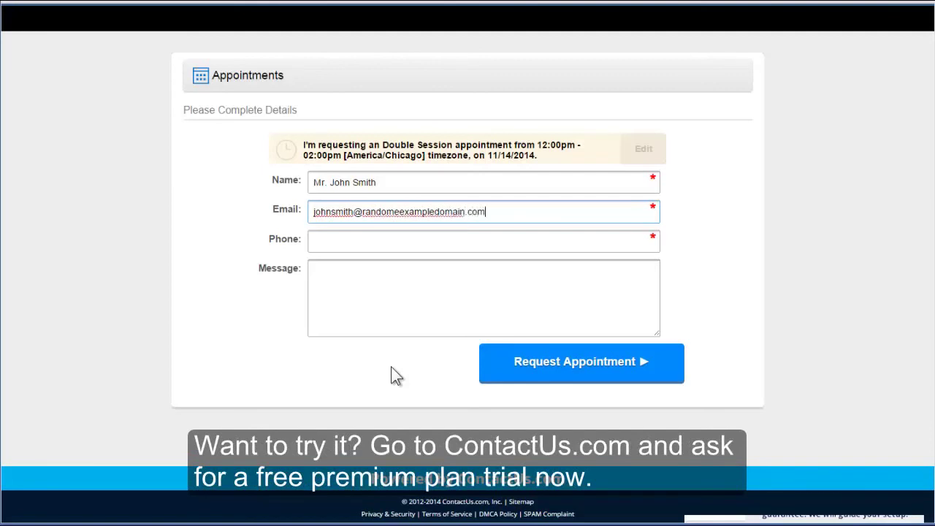
{"action": "key", "text": "Tab"}
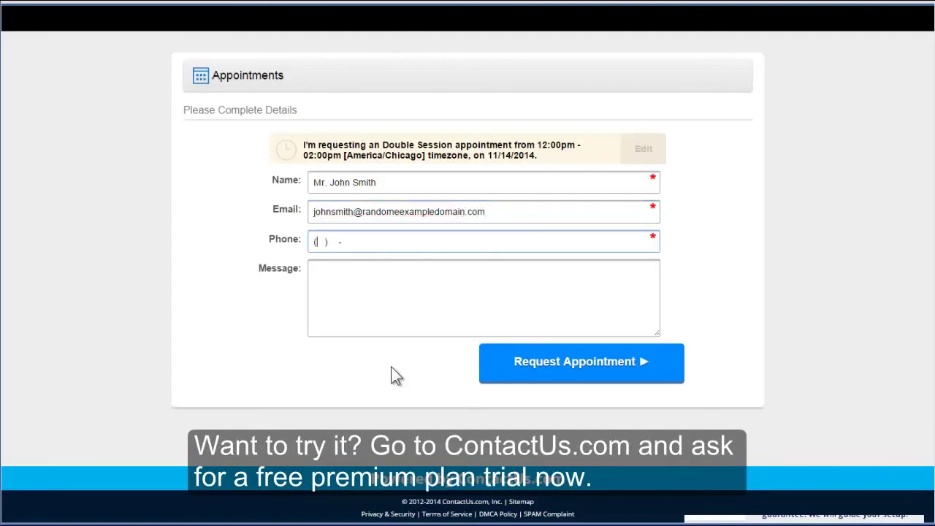
{"action": "type", "text": "555) 555-5555"}
Enter the message "Hi, I would like to schedule a double session. Looking forward to it. Kind Regards," signed with the customer's first name
{"action": "key", "text": "Tab"}
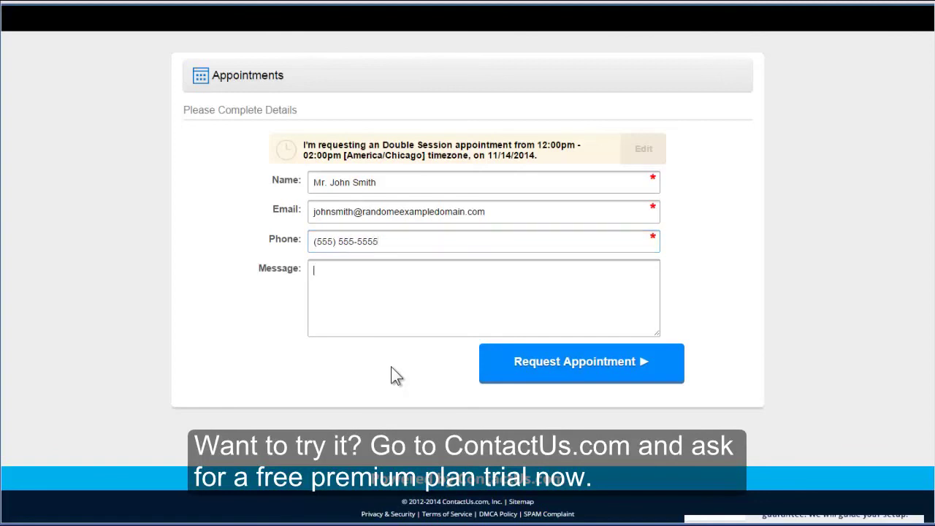
{"action": "type", "text": "Hi, I would like to schedule"}
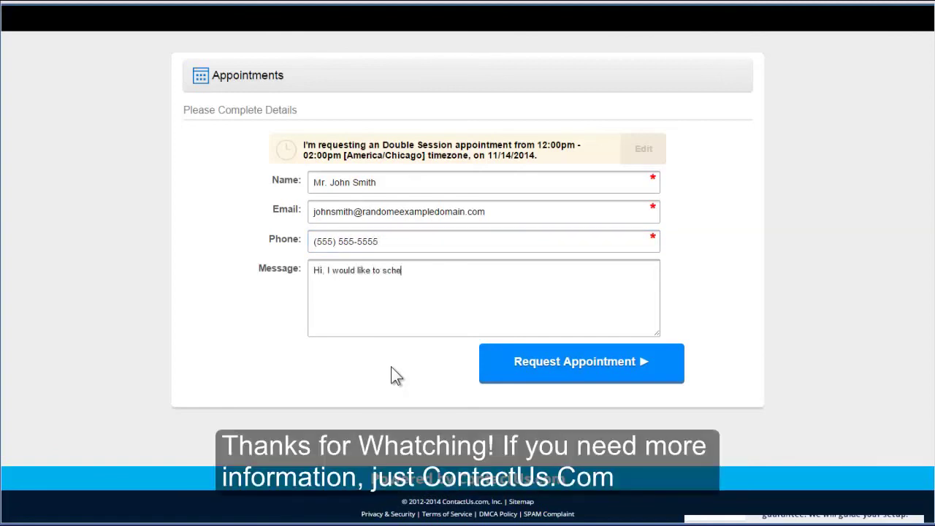
{"action": "type", "text": " a double session for"}
{"action": "key", "text": "BackSpace"}
{"action": "key", "text": "BackSpace"}
{"action": "key", "text": "BackSpace"}
{"action": "key", "text": "BackSpace"}
{"action": "type", "text": ". Looking forward to it. Kind Regards, J"}
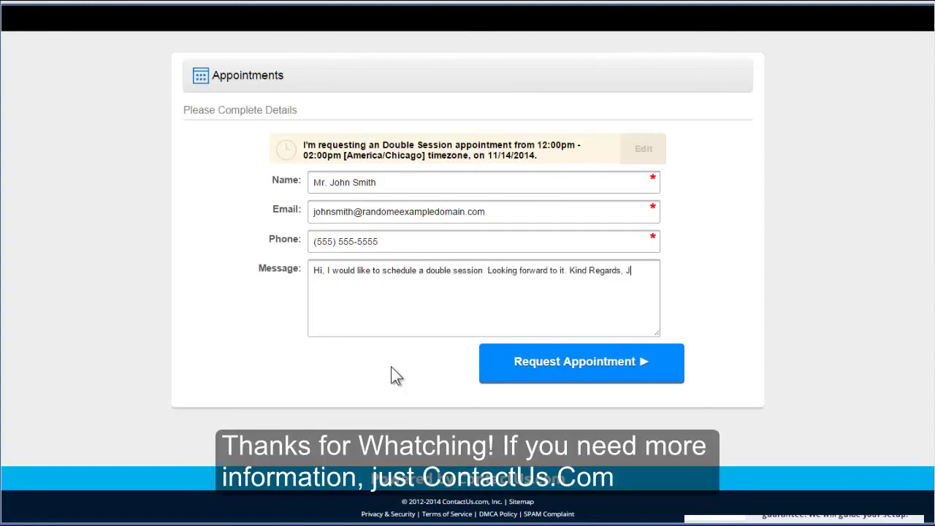
{"action": "type", "text": "ohn."}
Submit the appointment request, entering the characters from the CAPTCHA image and sending them
{"action": "left_click", "coordinate": [552, 380]}
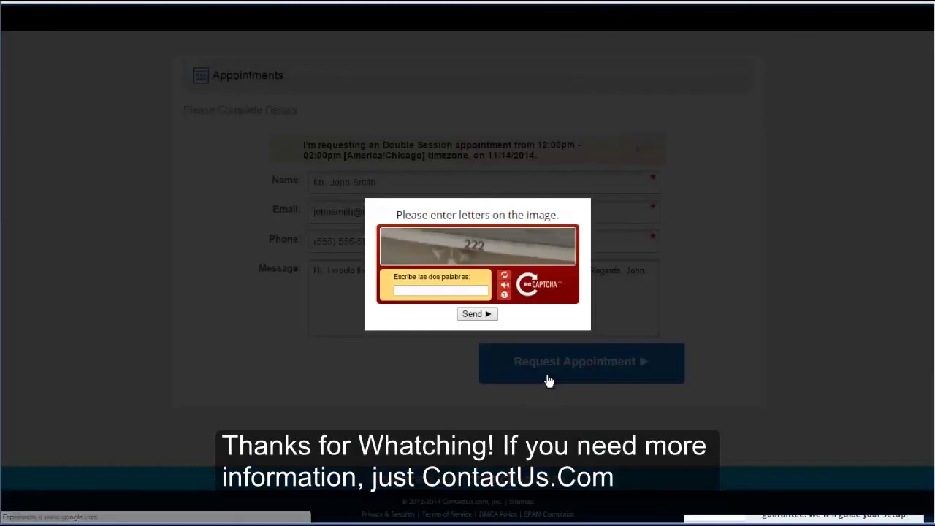
{"action": "left_click", "coordinate": [424, 293]}
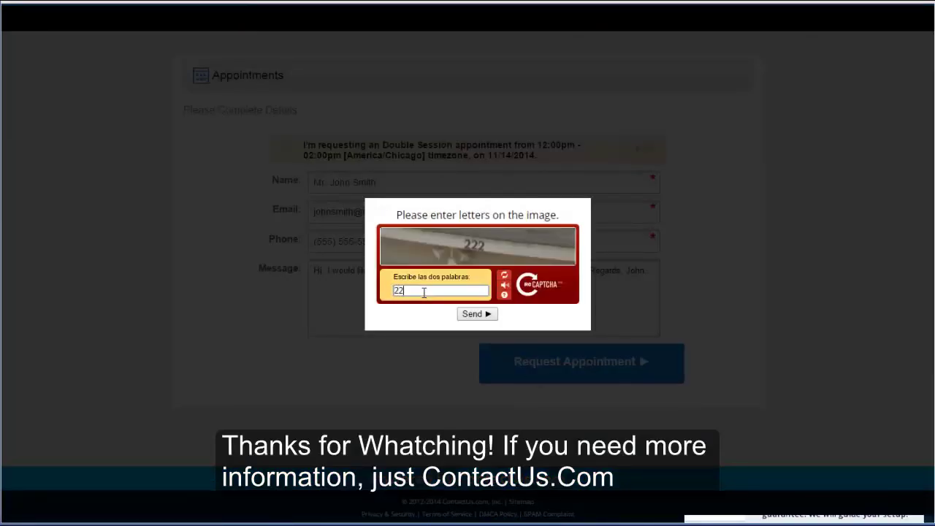
{"action": "type", "text": "222"}
{"action": "left_click", "coordinate": [473, 314]}
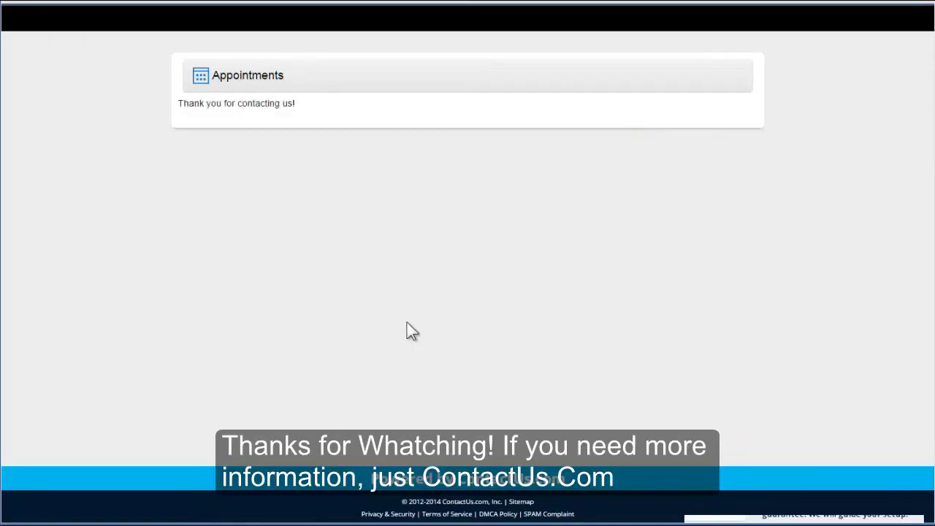
{"action": "left_click_drag", "start_coordinate": [299, 115], "coordinate": [150, 98]}
{"action": "left_click", "coordinate": [114, 182]}
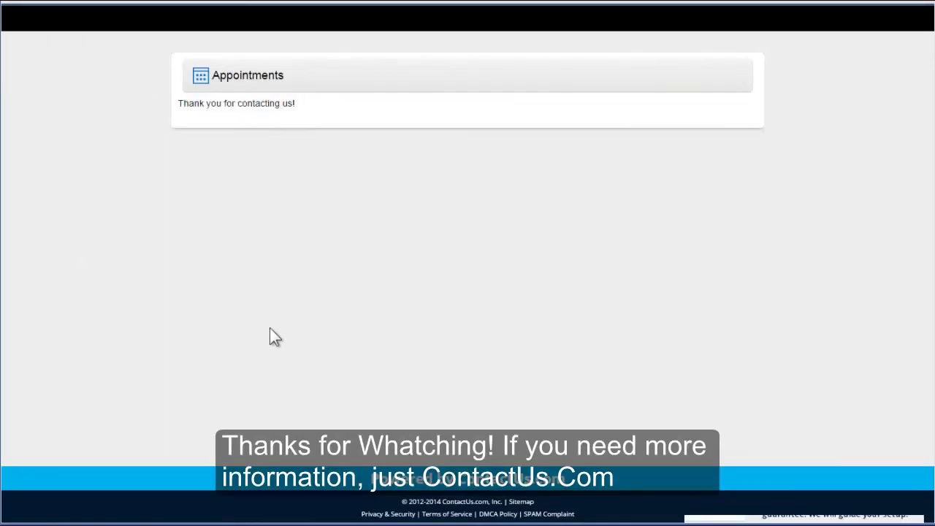